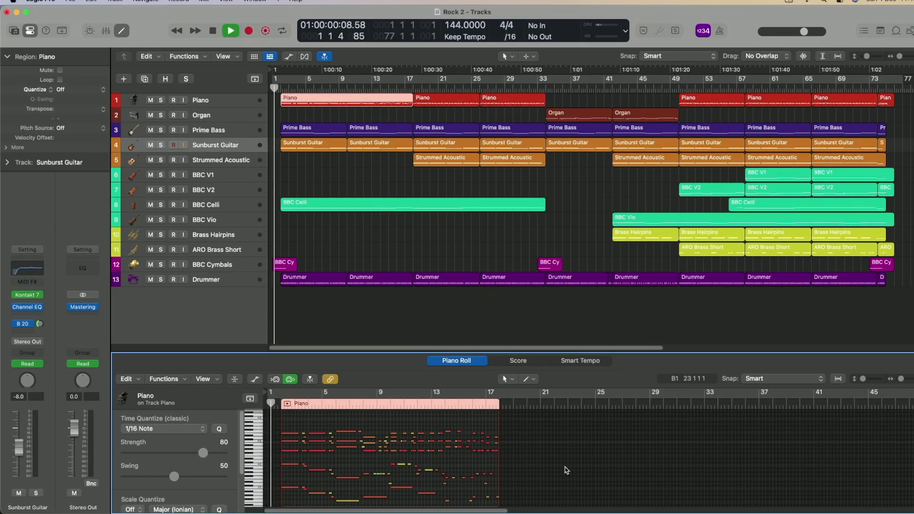
Step: Enlarge the Piano Roll editor and view the notes of the opening Sunburst Guitar, Prime Bass and Piano regions during playback
drag(498, 353, 498, 317)
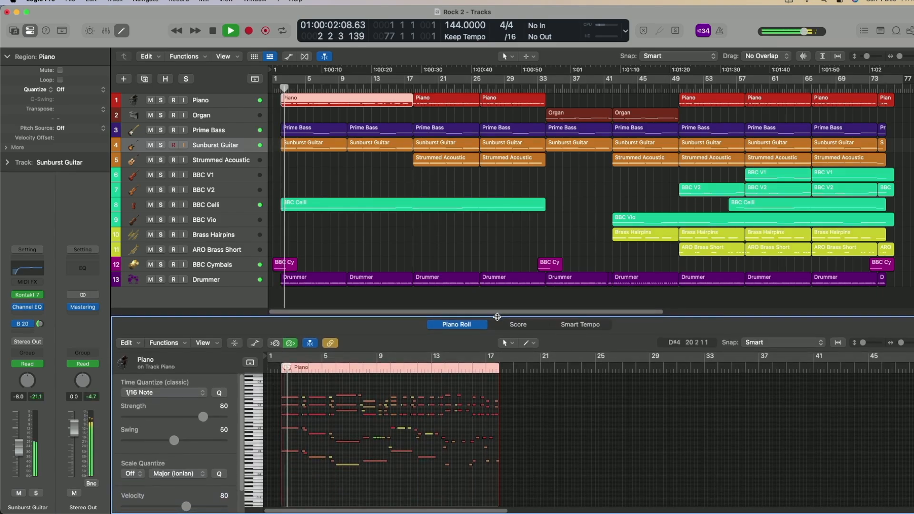
click(325, 146)
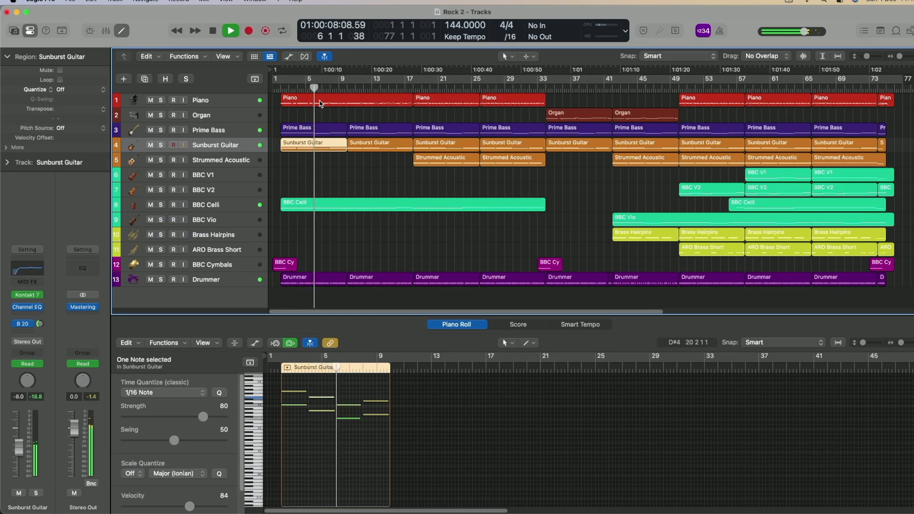
click(325, 128)
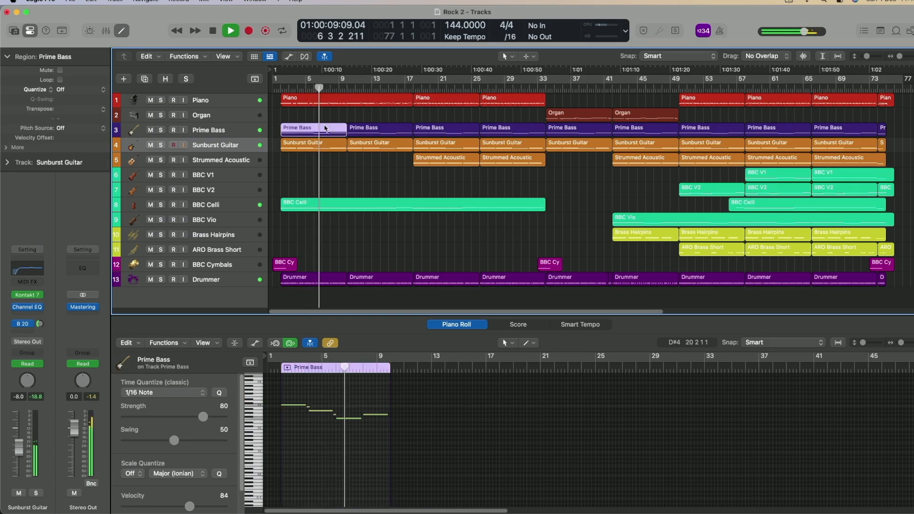
click(335, 99)
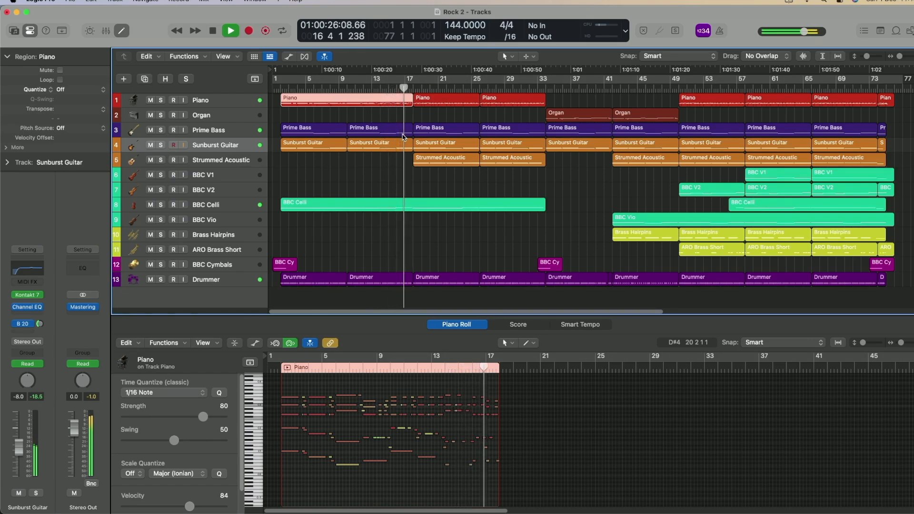
Step: Examine the notes of the Prime Bass, Sunburst Guitar, Strummed Acoustic and Piano regions between bars 18 and 34
click(426, 132)
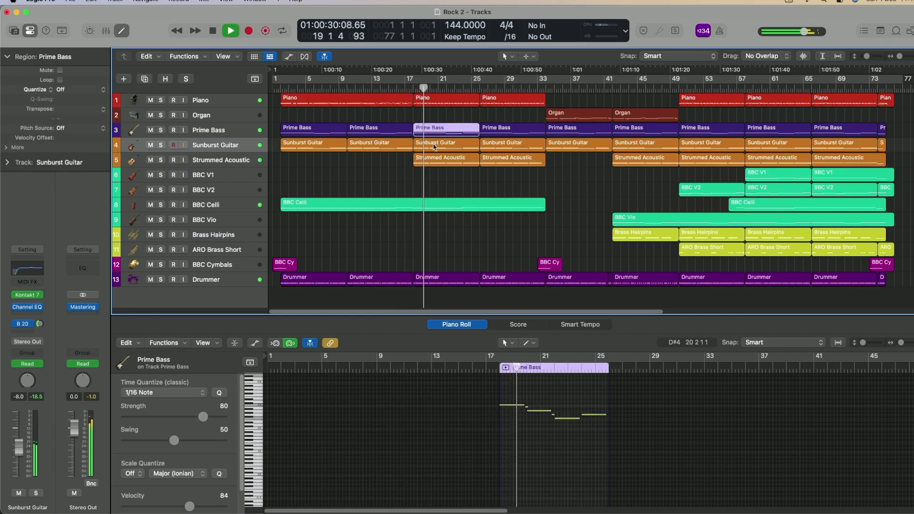
click(433, 147)
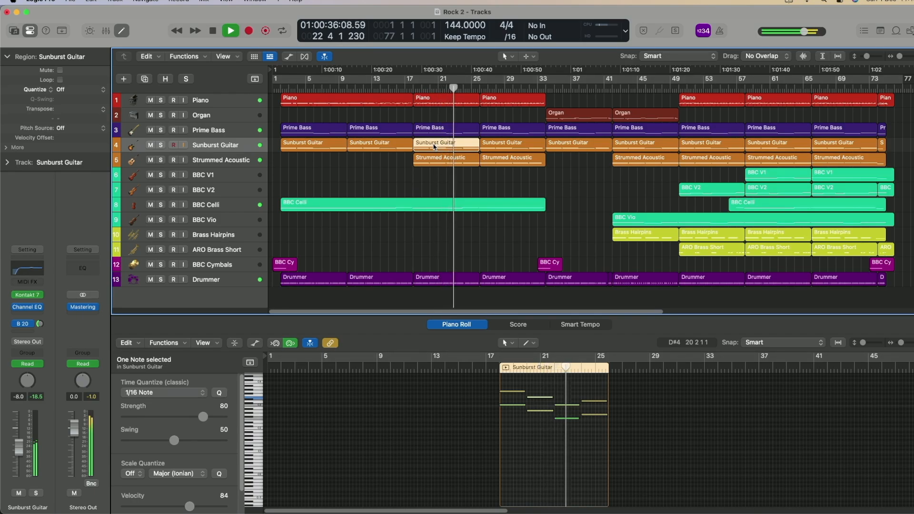
click(437, 160)
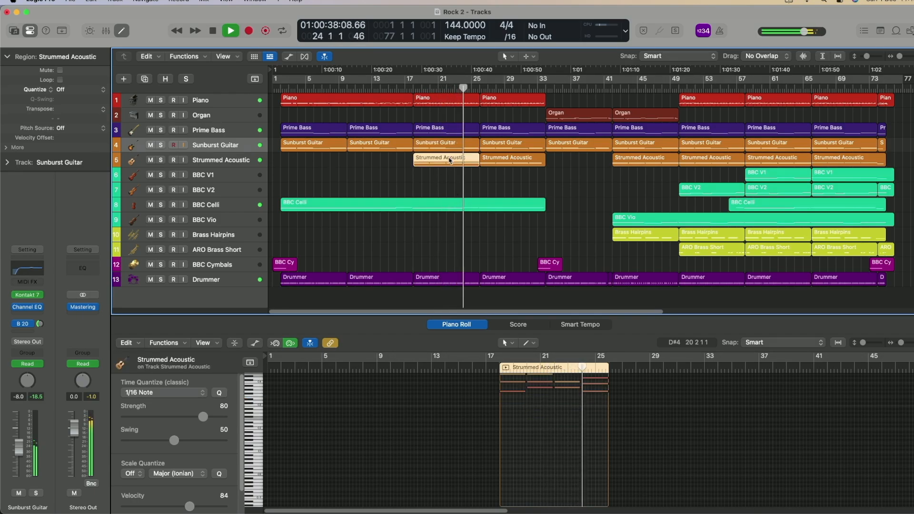
scroll(616, 413, up, 2)
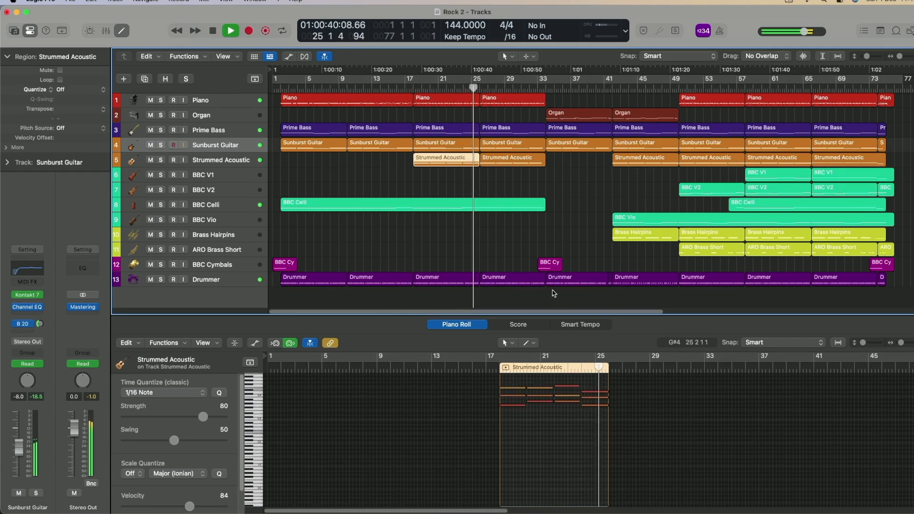
click(512, 144)
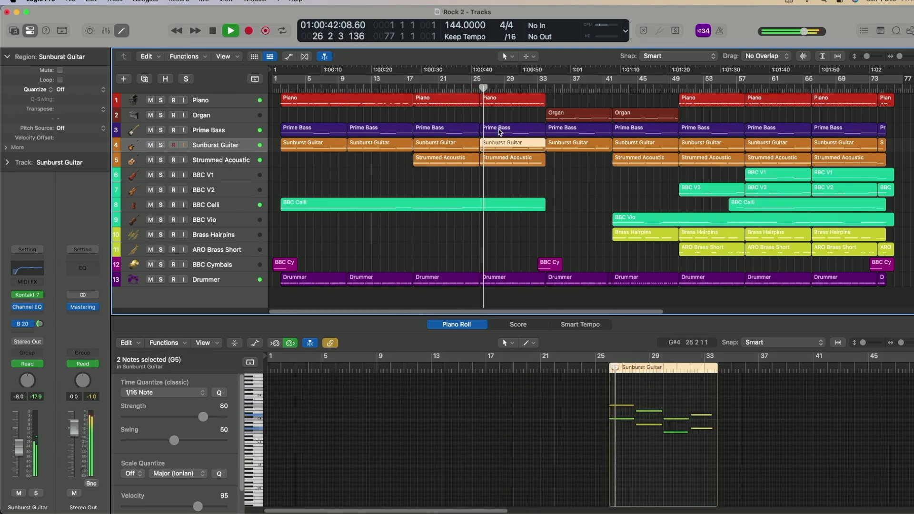
click(503, 102)
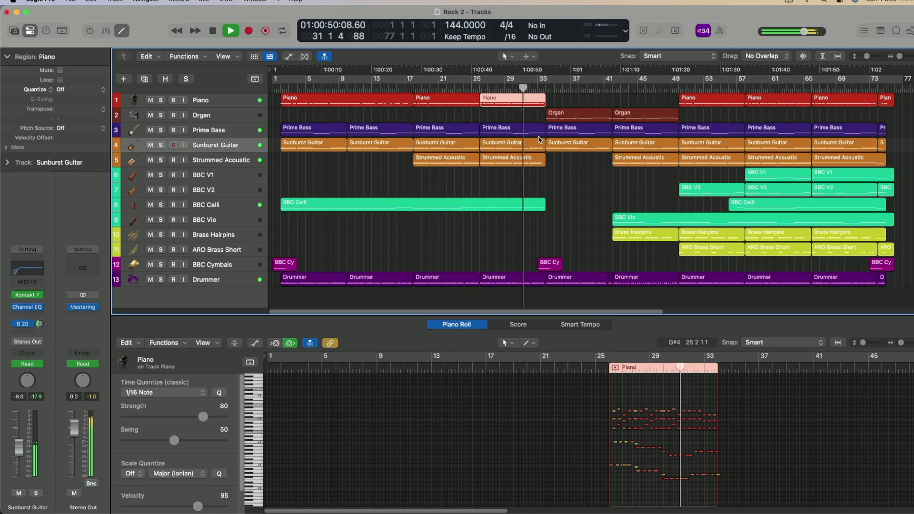
Step: Examine the second BBC Cymbals region, the first Organ, Brass Hairpins and ARO Brass Short regions, and the long BBC Vio region
click(551, 265)
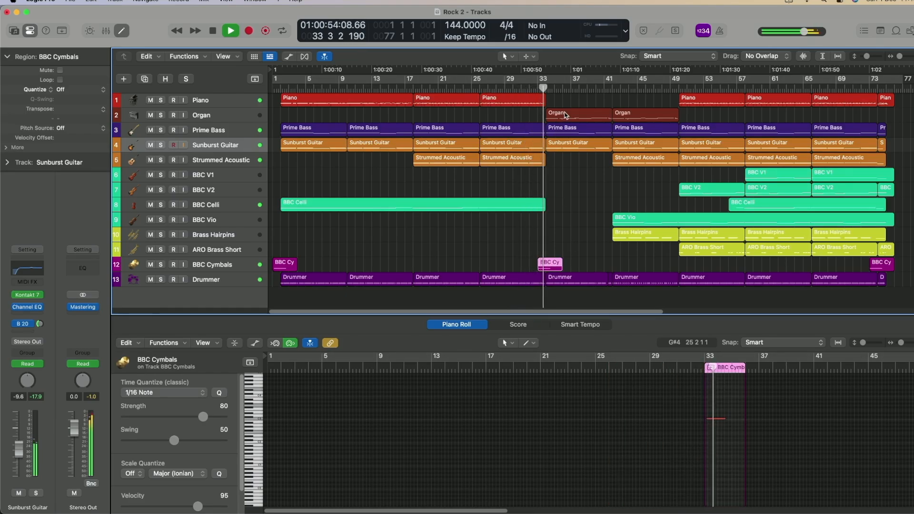
click(565, 115)
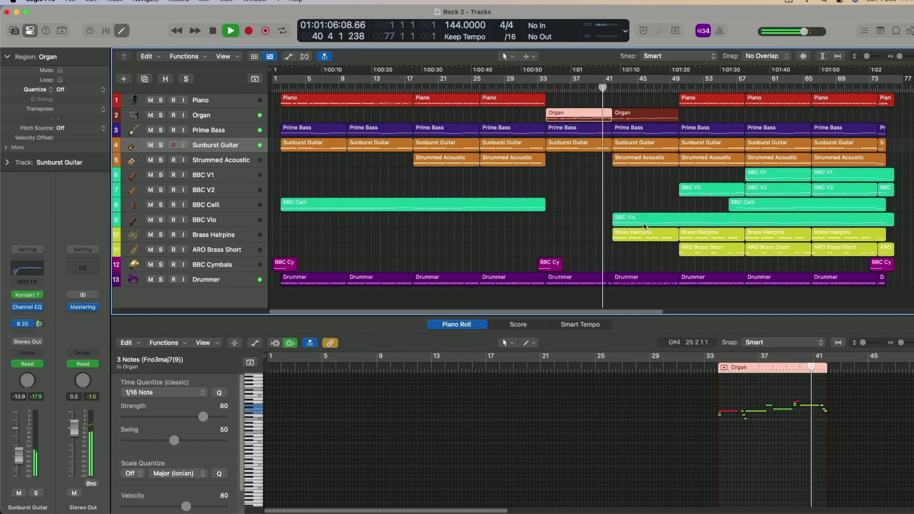
click(625, 233)
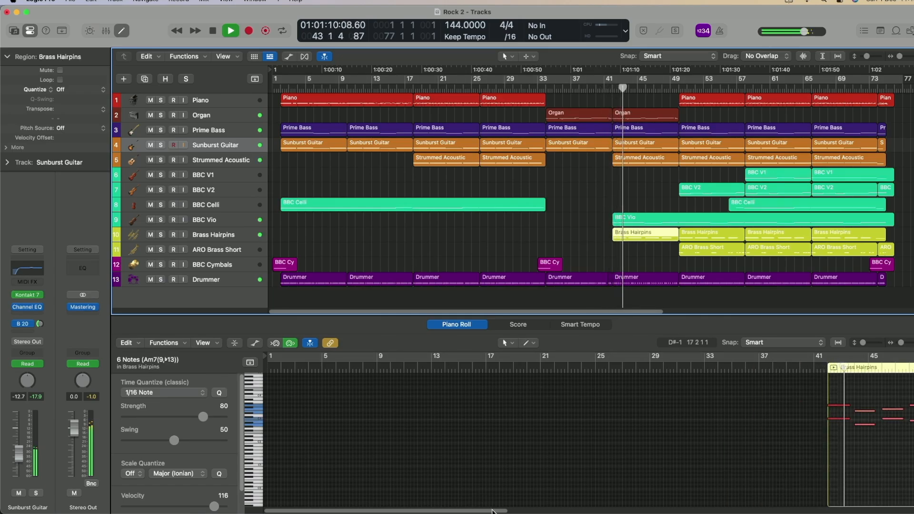
drag(490, 509, 634, 512)
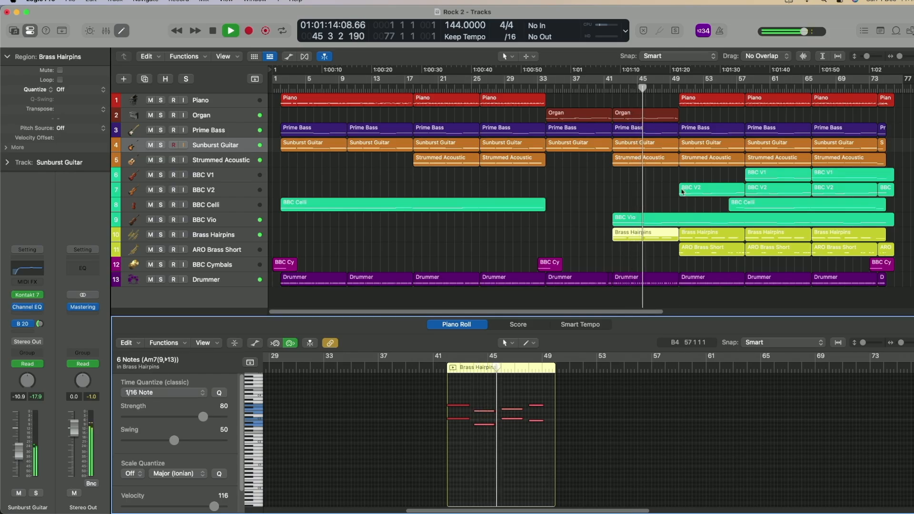
click(659, 218)
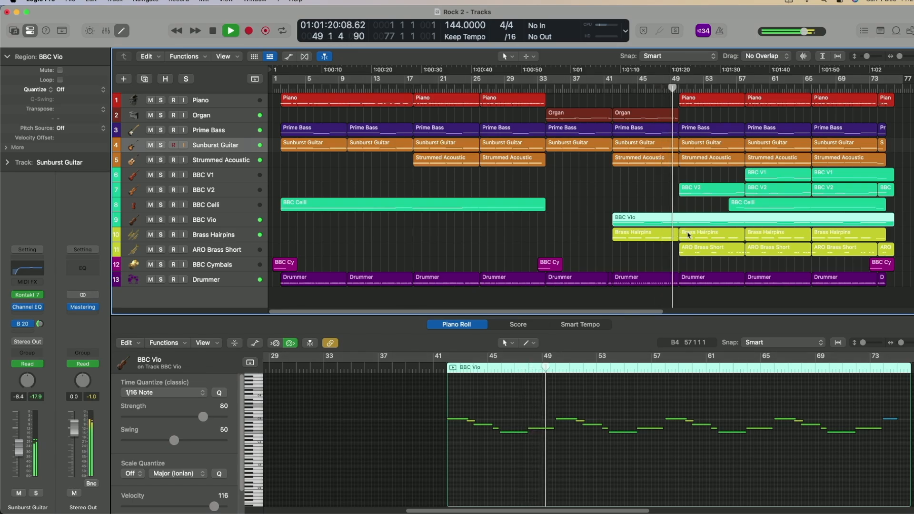
click(695, 247)
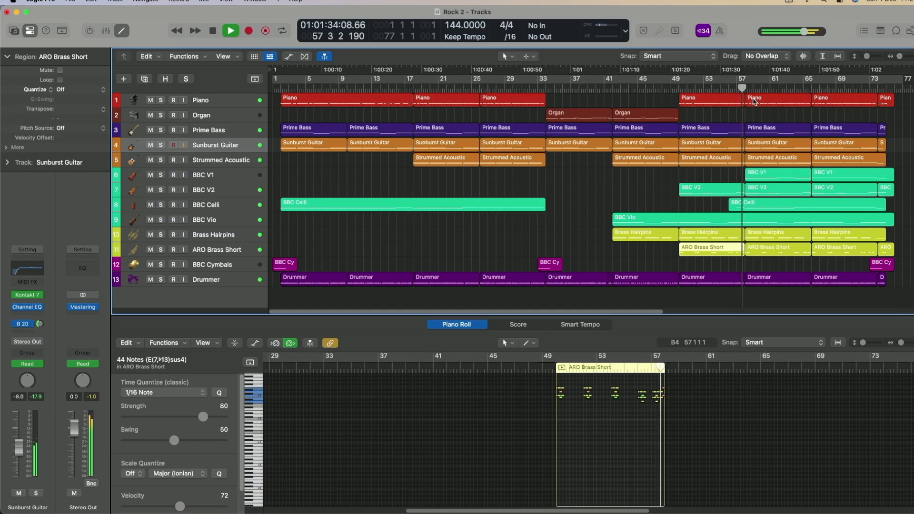
Step: View the contents of the Piano and Drummer regions that start at bar 58
click(755, 102)
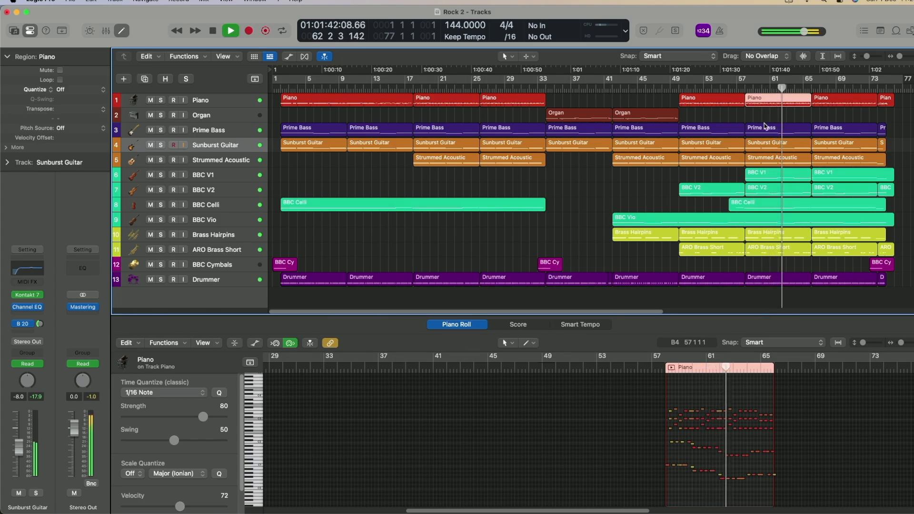
click(795, 280)
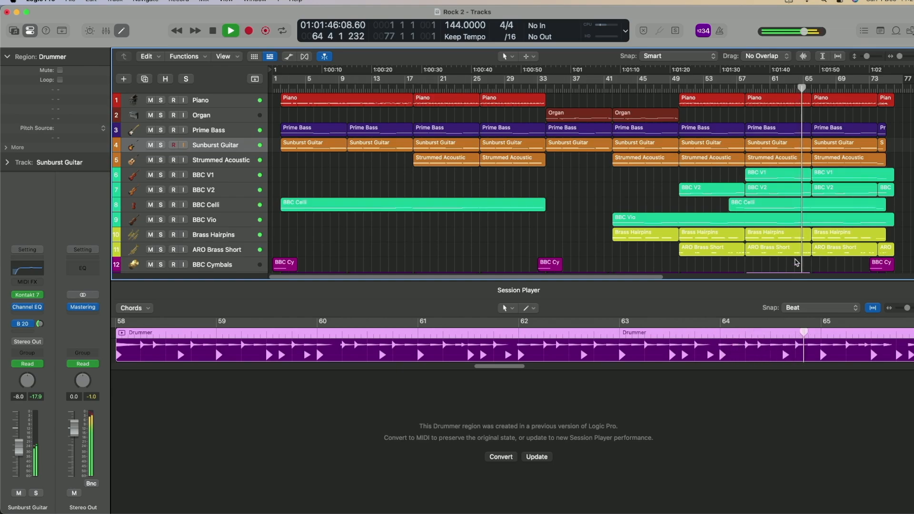
scroll(796, 262, down, 1)
Step: Examine the brass and violin regions starting at bar 66, view the closing string regions together, and clear the selection
click(825, 234)
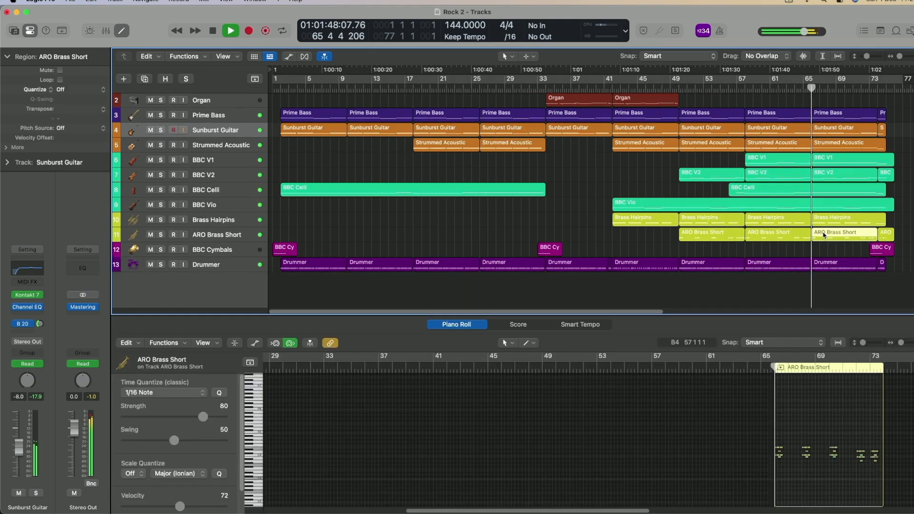
click(826, 220)
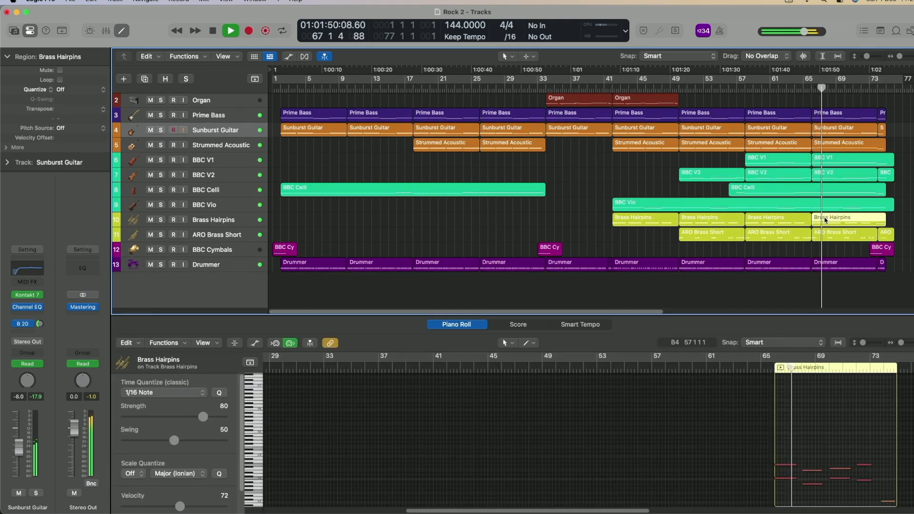
scroll(825, 200, up, 1)
click(823, 178)
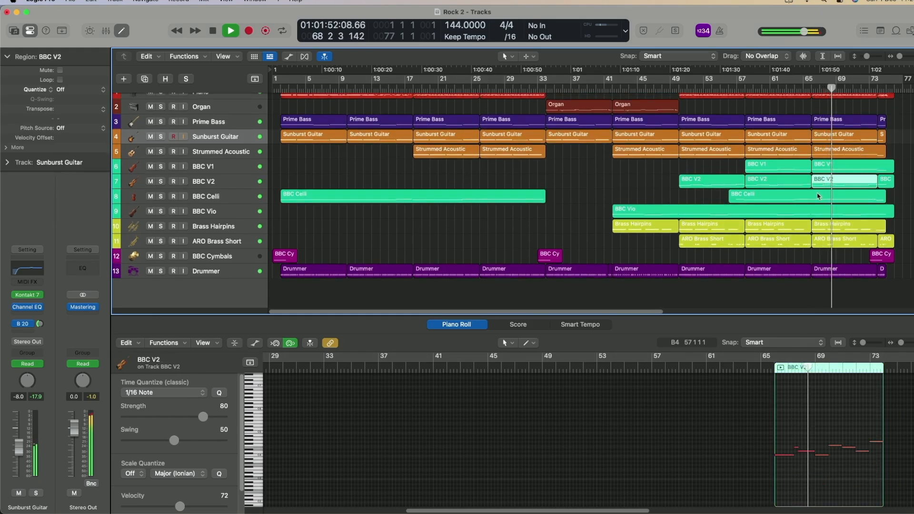
click(834, 168)
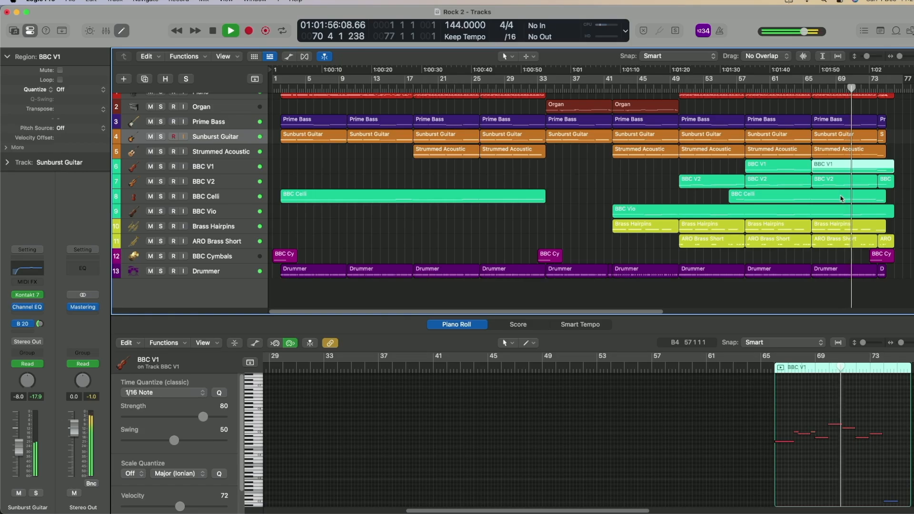
drag(503, 212, 432, 169)
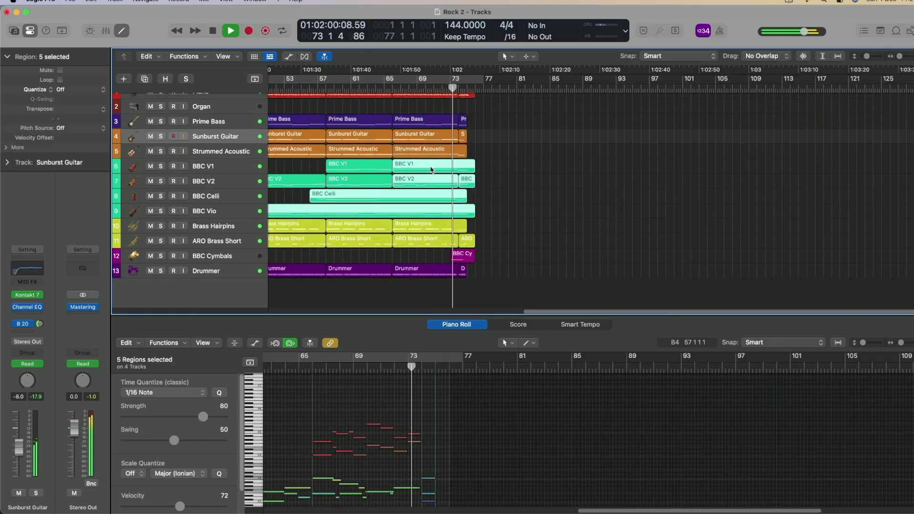
click(521, 216)
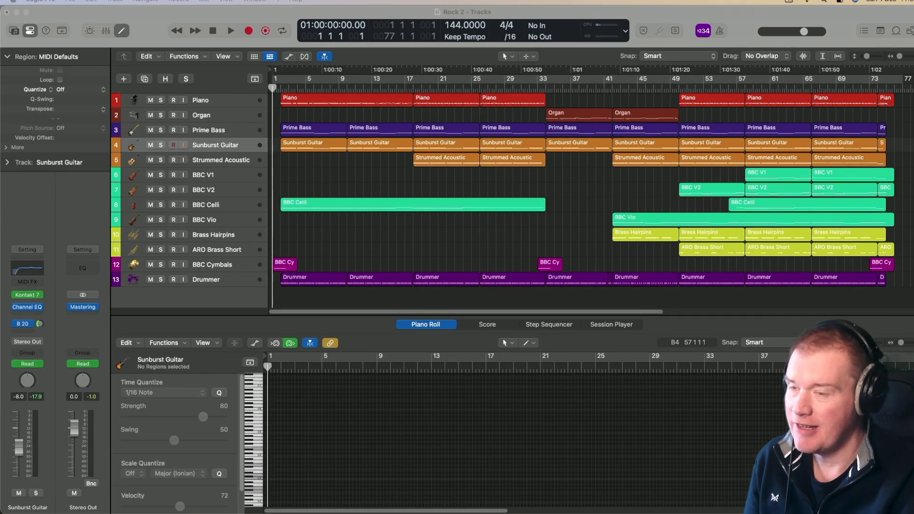
Step: Highlight the instrument regions from bar 58 onward, highlight both Organ regions, and clear the selection
click(822, 262)
drag(837, 262, 781, 106)
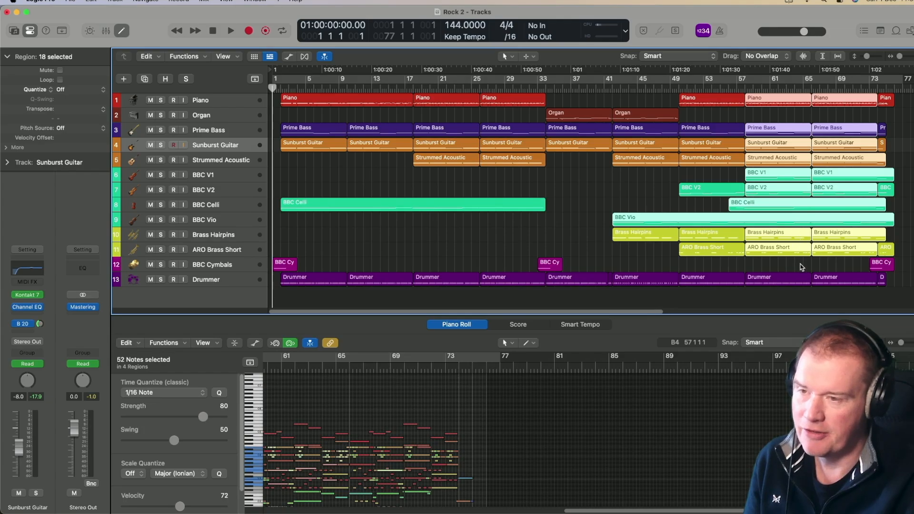
click(827, 267)
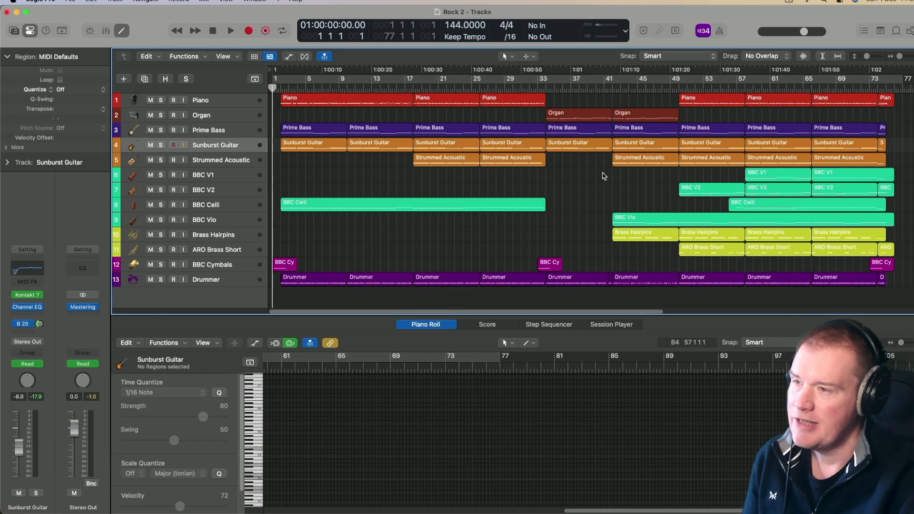
drag(660, 111, 656, 114)
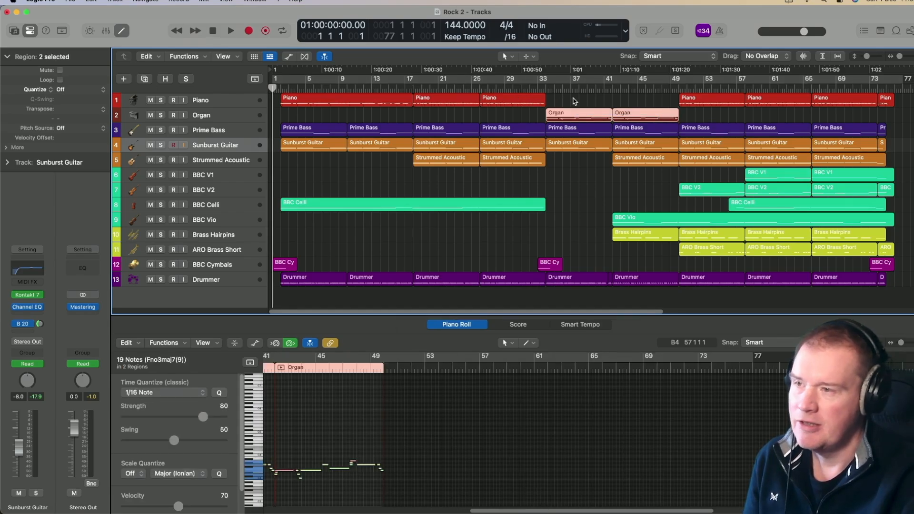
click(574, 101)
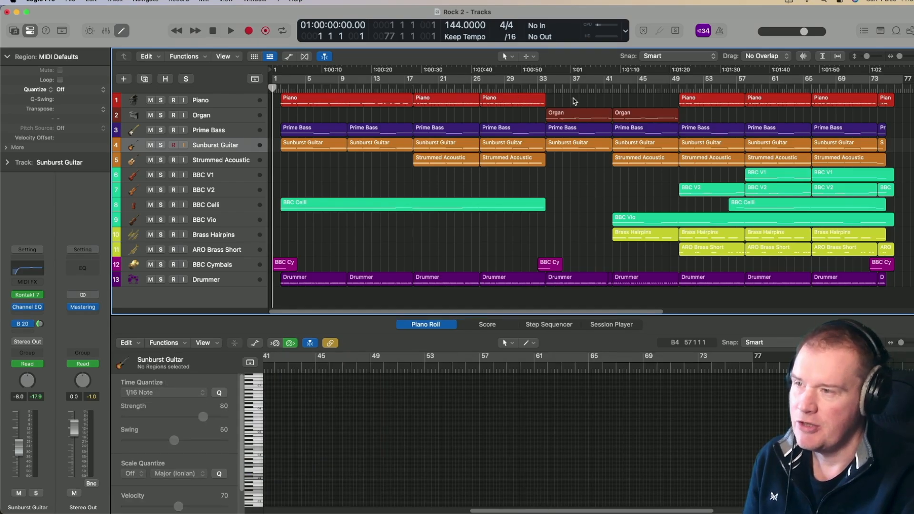
Step: Select the first Piano region, solo the Piano track, and place the playhead at bar 2
click(308, 99)
click(161, 101)
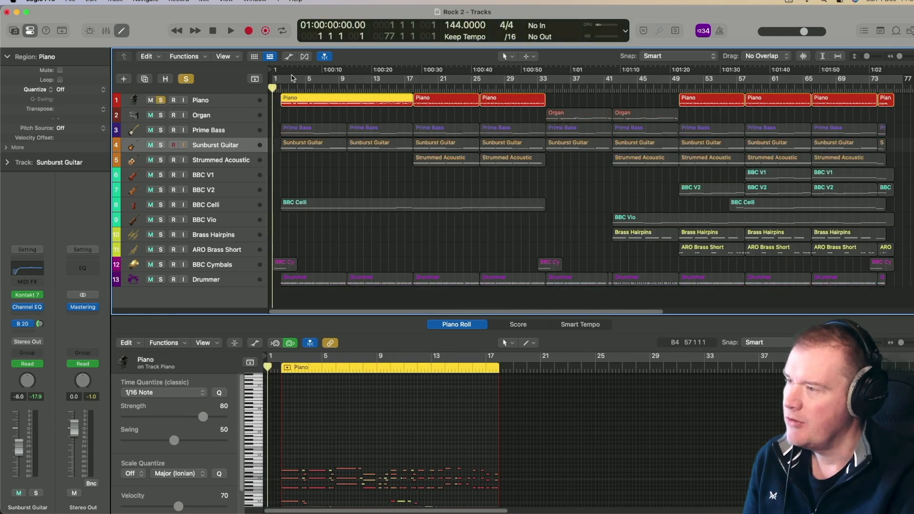
key(space)
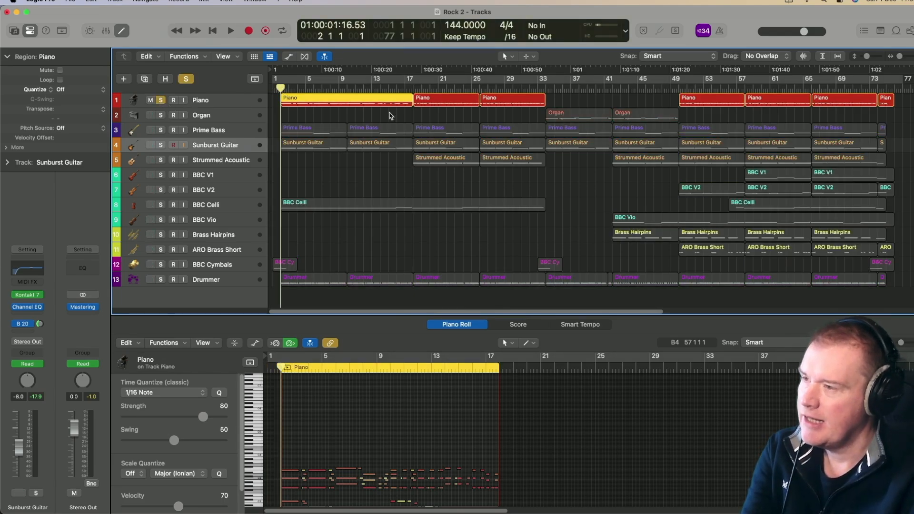
Step: View the notes of the first three Piano regions together in the Piano Roll, and clear the selection
drag(563, 103, 405, 102)
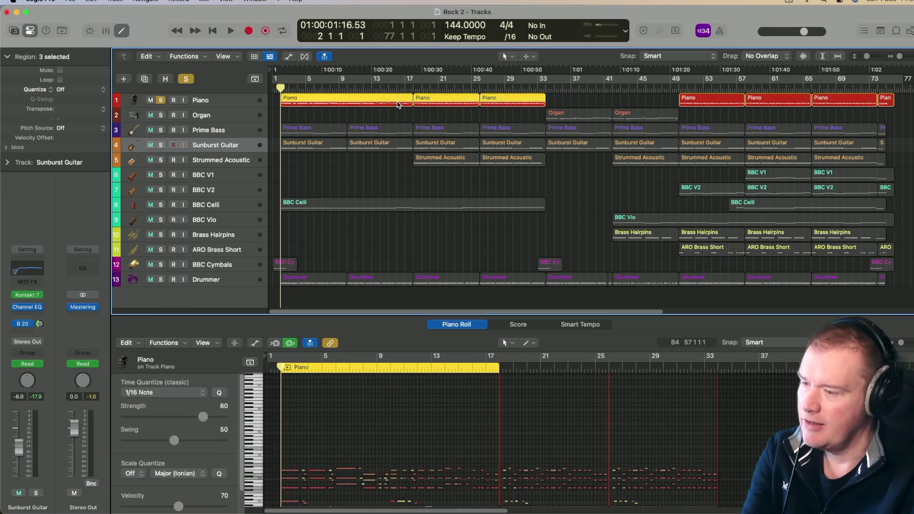
scroll(496, 406, down, 5)
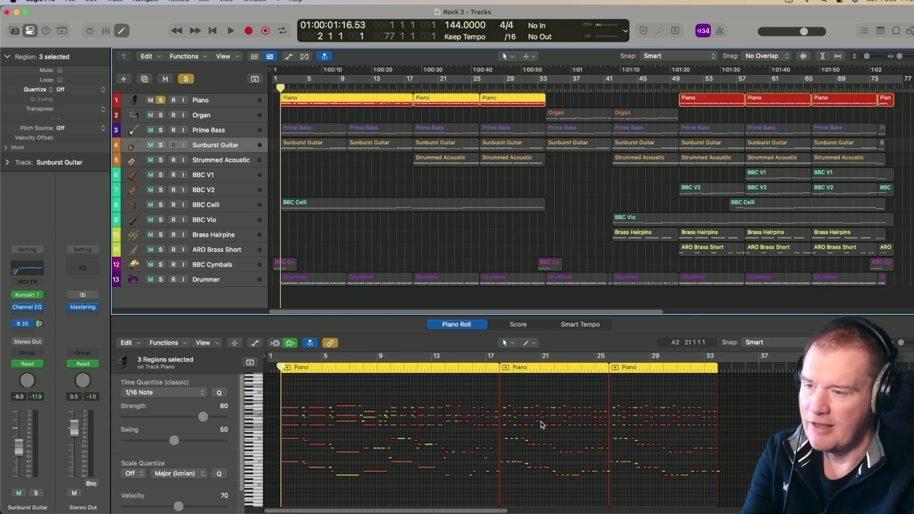
click(564, 101)
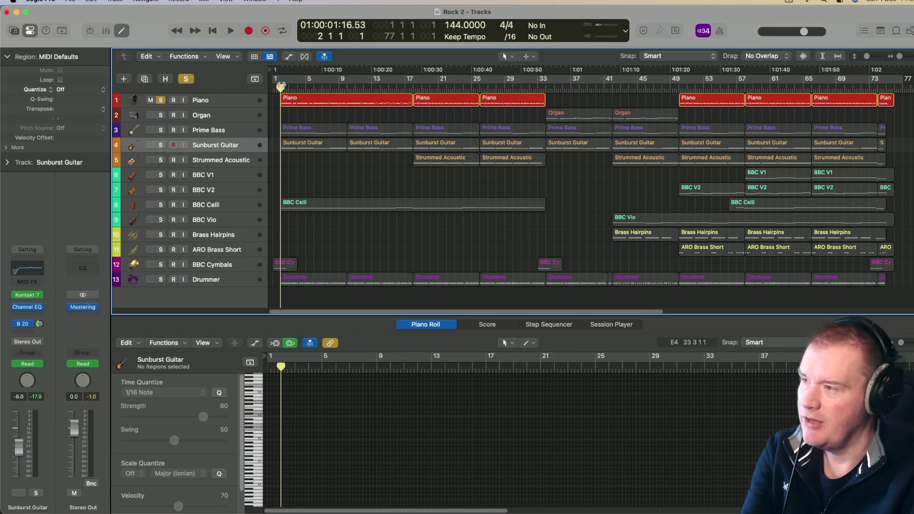
Step: Play the soloed piano part from bar 2 and show the first Piano region's notes
key(space)
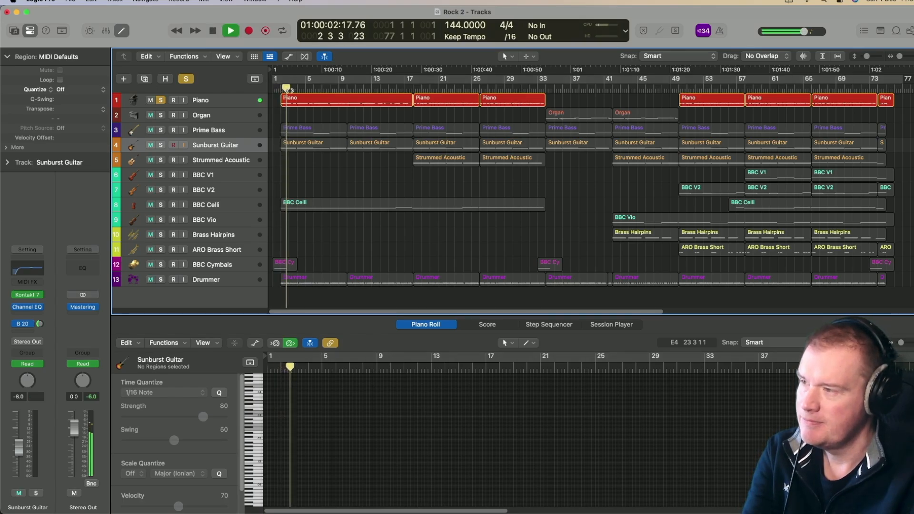
click(298, 100)
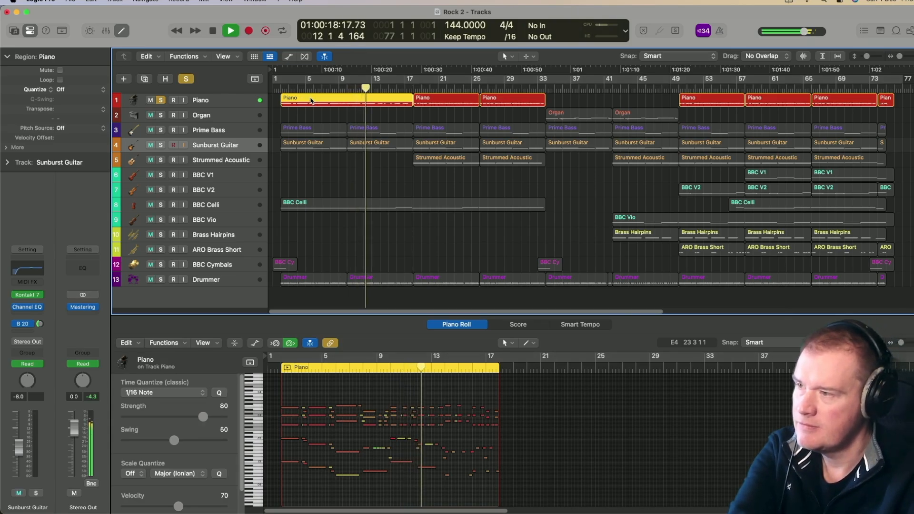
Step: Stop the piano playback, highlight the Piano regions from bar 50 onward, and clear the selection
key(space)
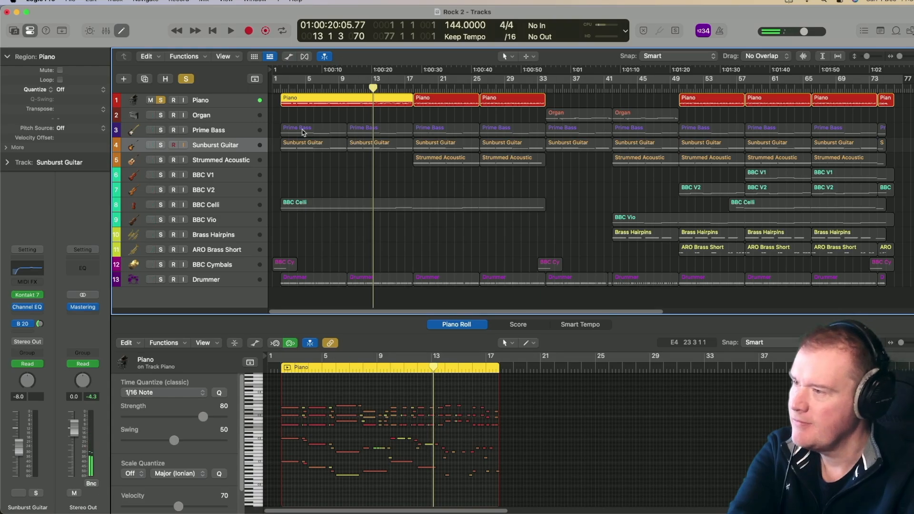
click(688, 102)
drag(765, 101, 875, 103)
click(658, 103)
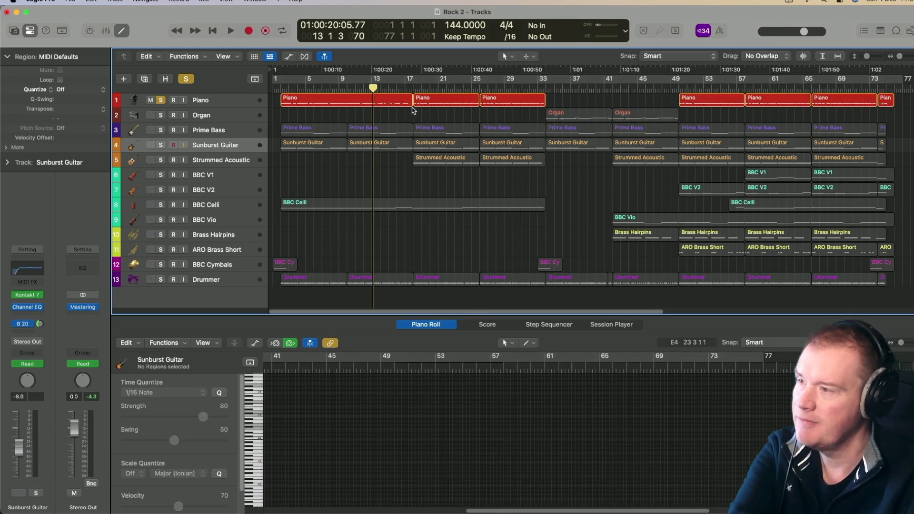
Step: Solo the Organ track instead of Piano, show the first Organ region's notes, and play the part briefly from bar 34
click(160, 115)
click(161, 101)
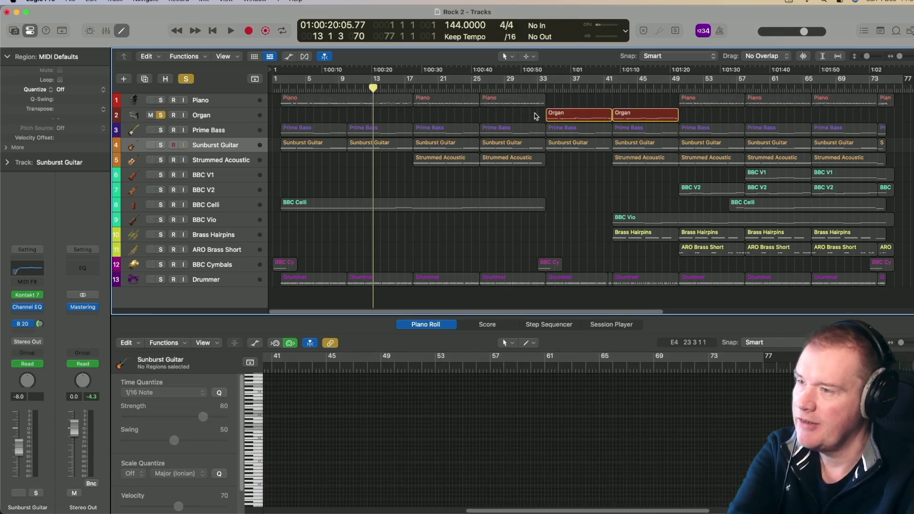
click(545, 88)
click(574, 113)
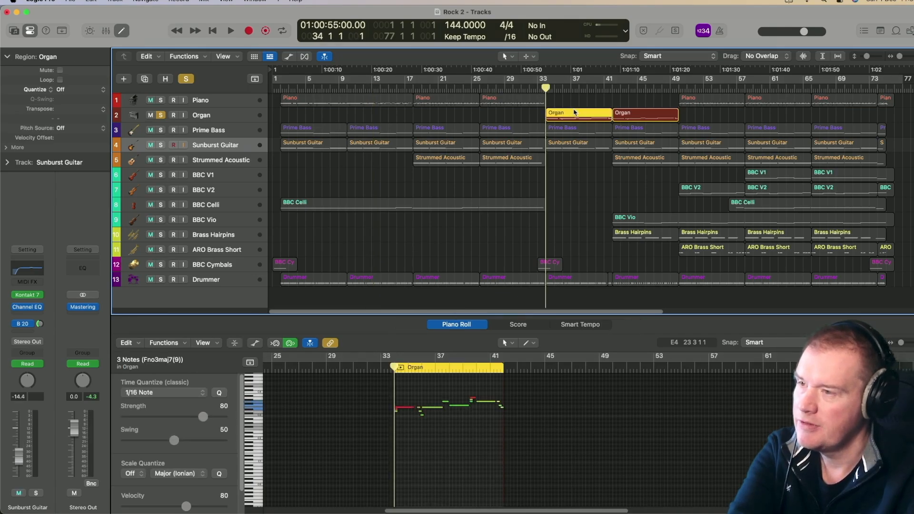
key(space)
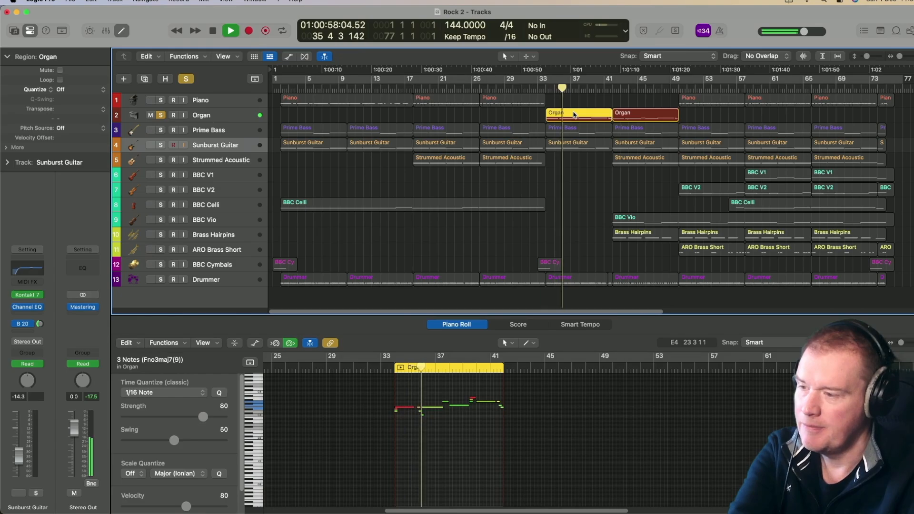
key(space)
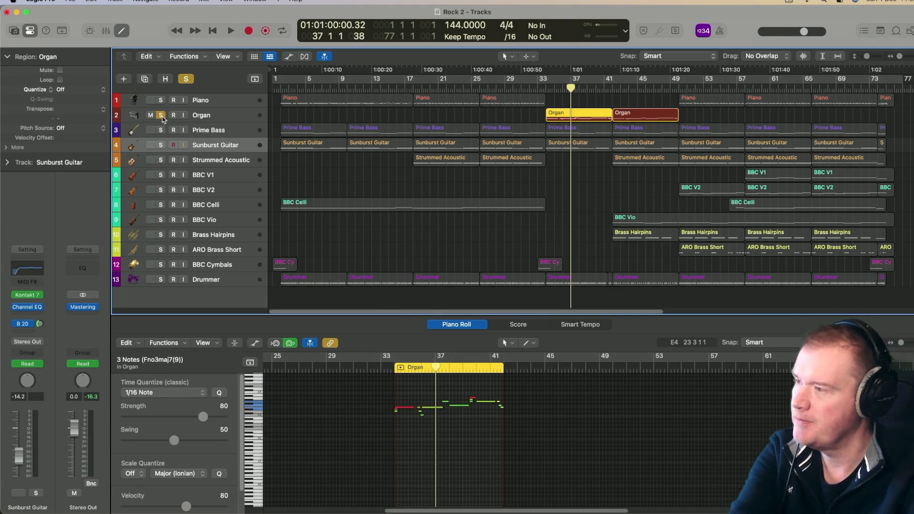
Step: Solo Prime Bass instead of Organ, show all its regions' notes in the Piano Roll, and play the part briefly from bar 2
click(162, 116)
click(161, 130)
click(223, 130)
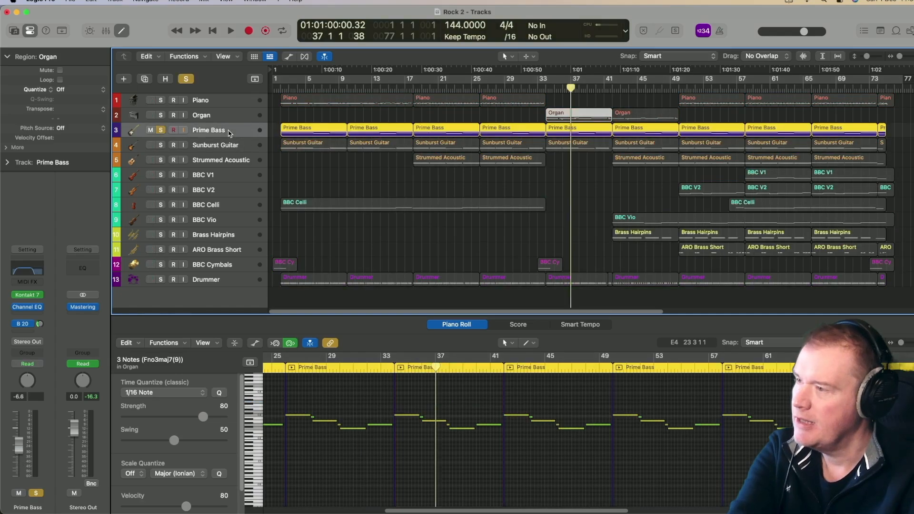
key(Return)
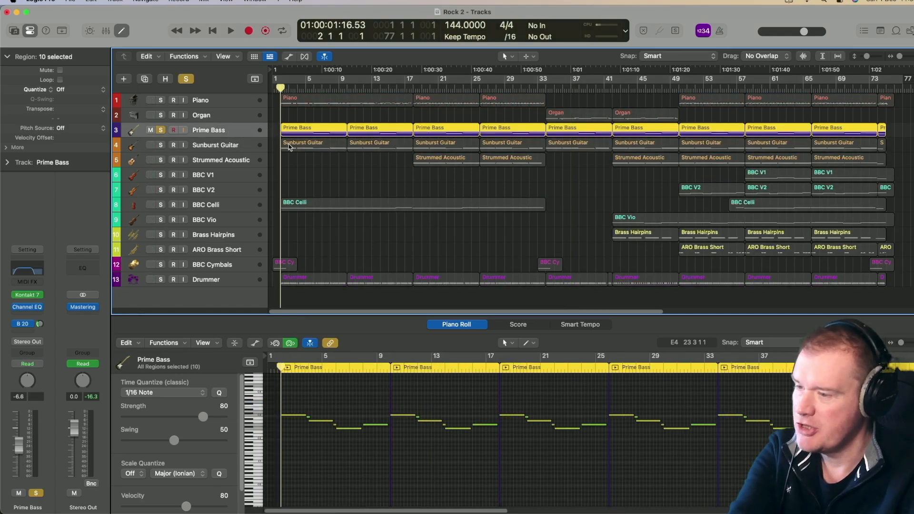
key(space)
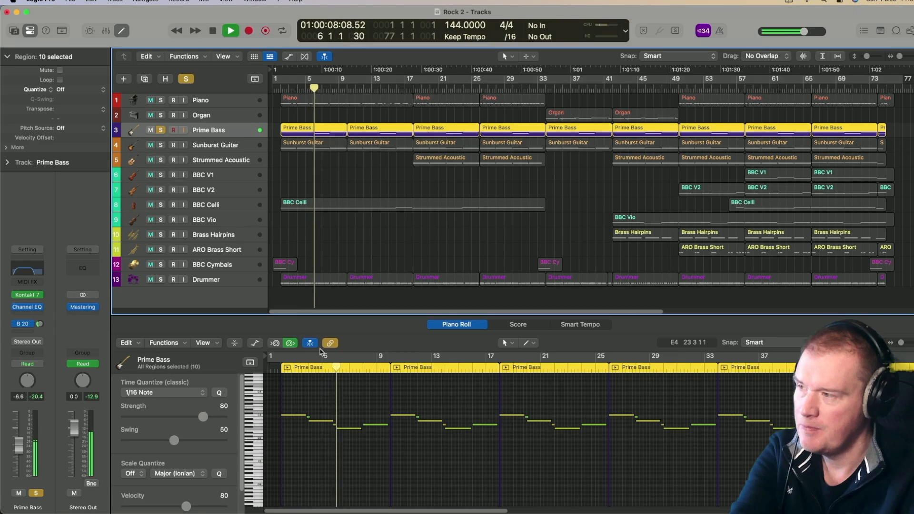
key(space)
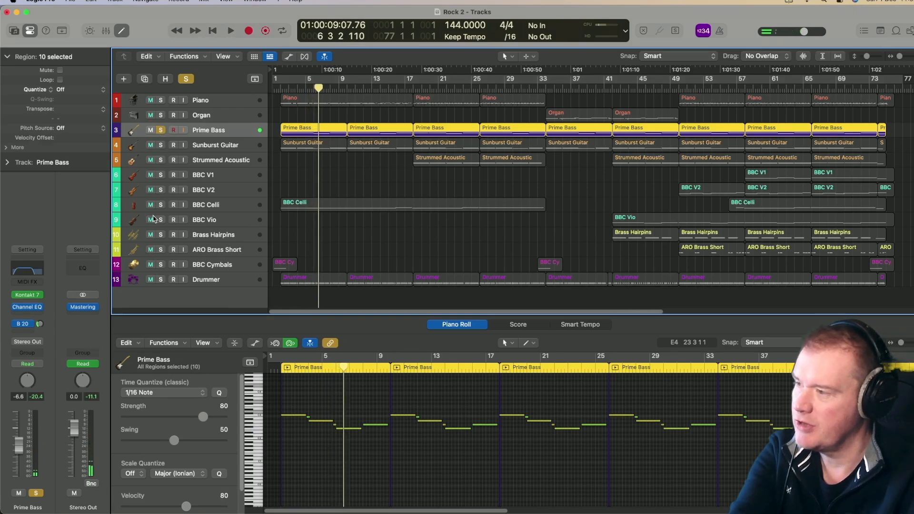
Step: Solo BBC Celli together with Prime Bass, play both parts briefly from bar 2, and unsolo both tracks
click(161, 208)
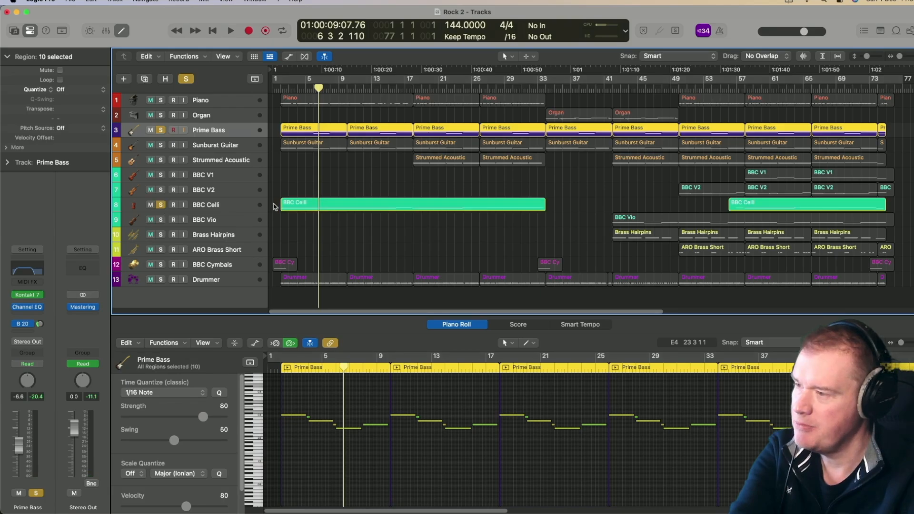
key(Return)
key(space)
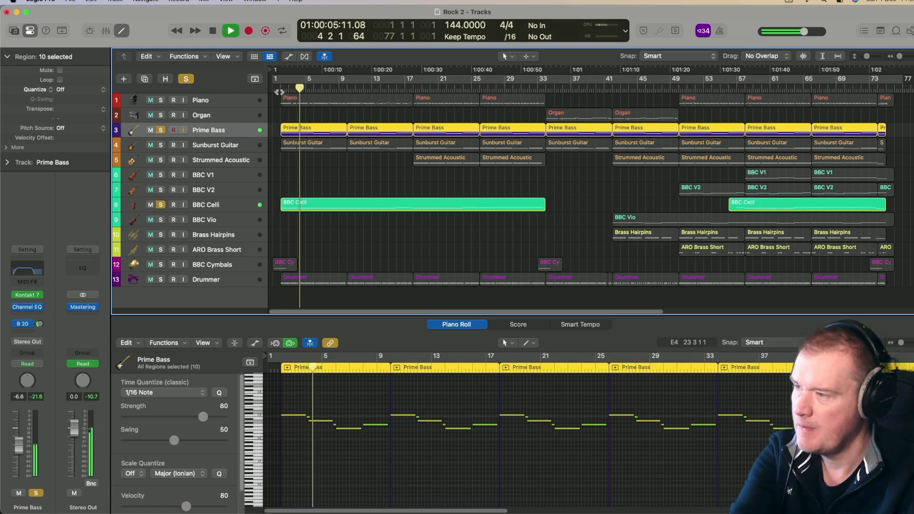
key(space)
click(161, 131)
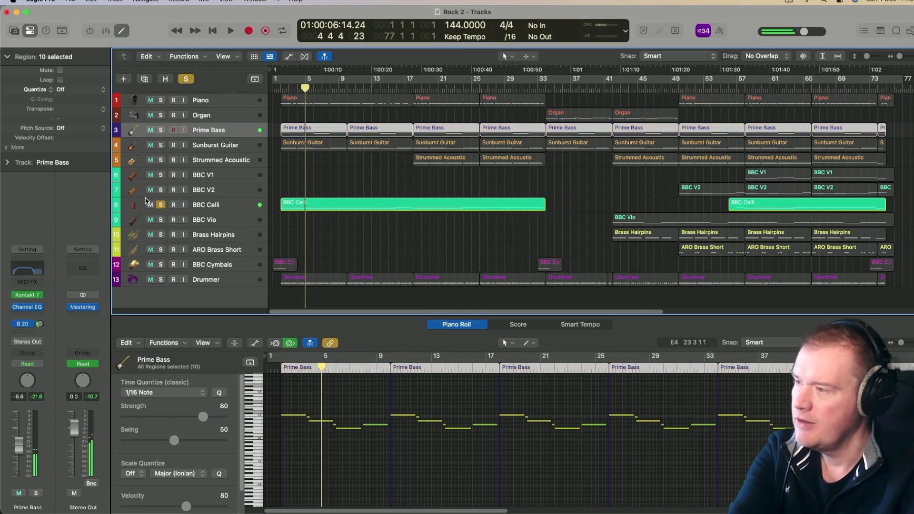
click(161, 205)
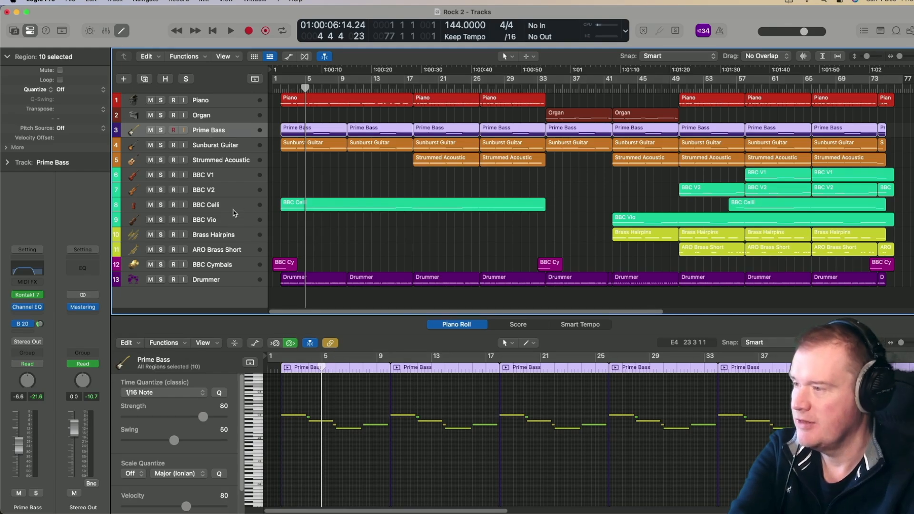
Step: Show the Sunburst Guitar notes, play the track soloed from bar 2, then unsolo it and stop playback
click(234, 145)
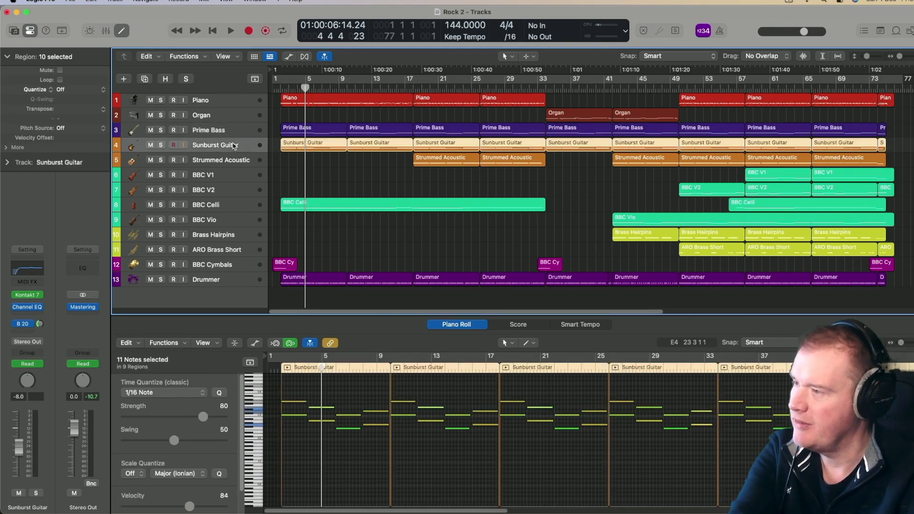
click(161, 145)
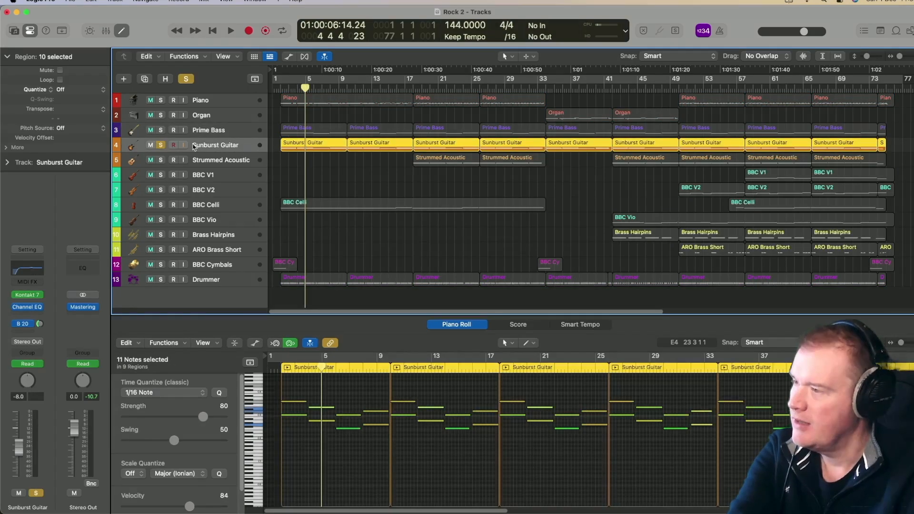
click(280, 89)
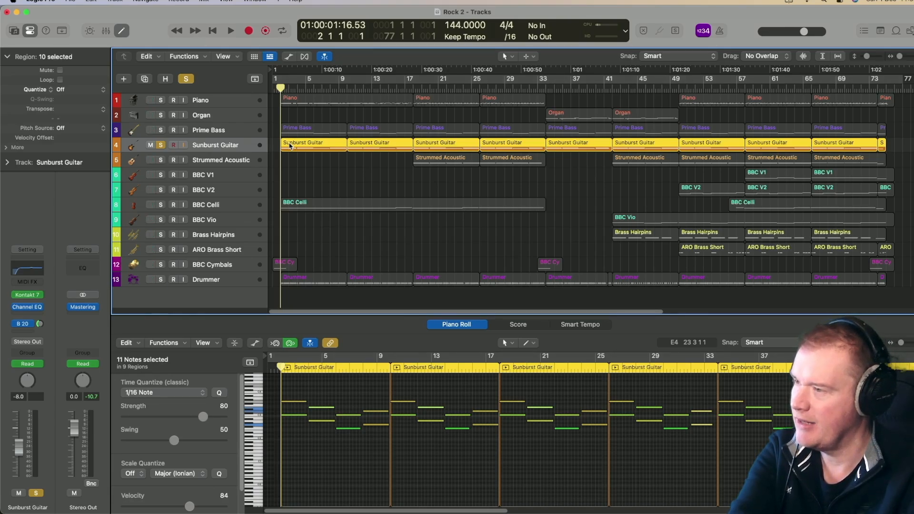
key(space)
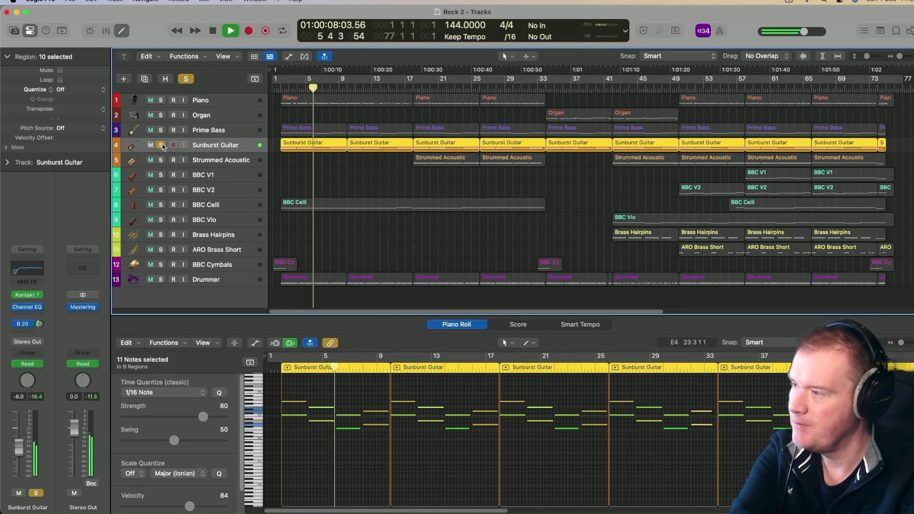
click(161, 146)
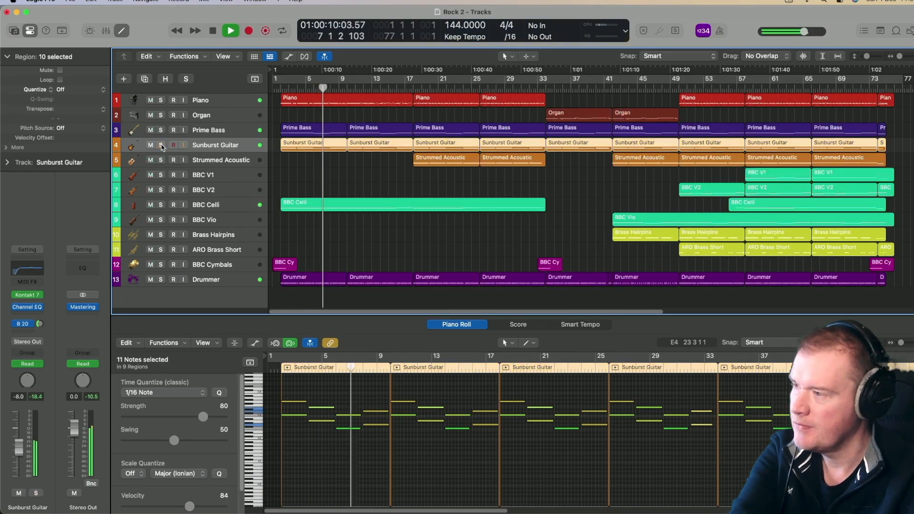
key(space)
Step: Solo the Strummed Acoustic track, show its regions' notes, and play the part briefly from bar 18
click(411, 89)
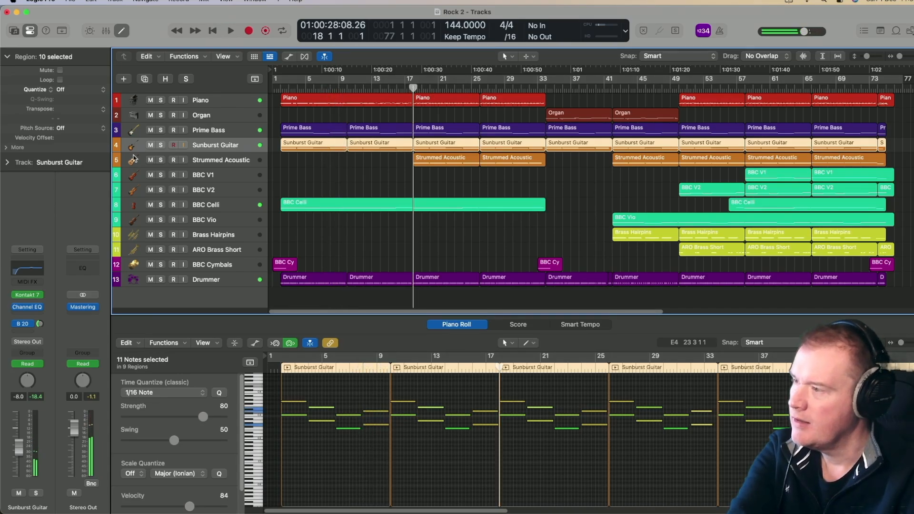
click(161, 162)
click(217, 165)
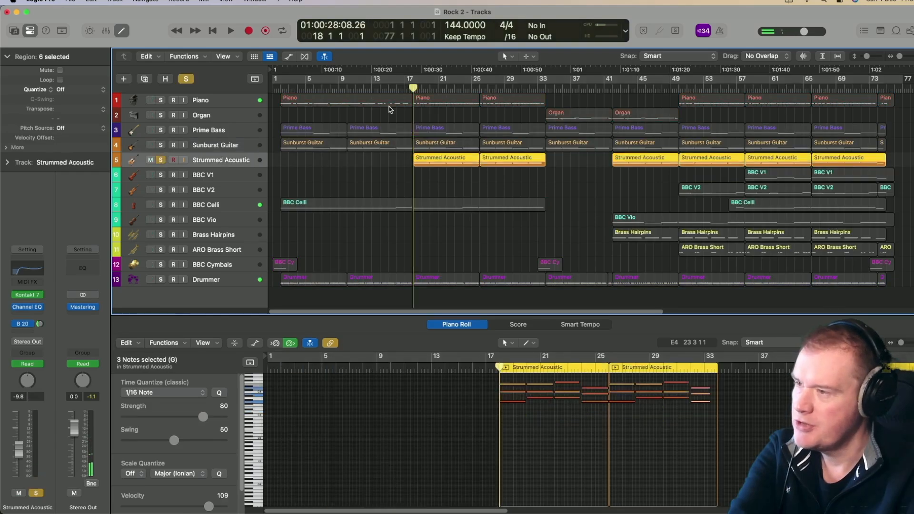
key(space)
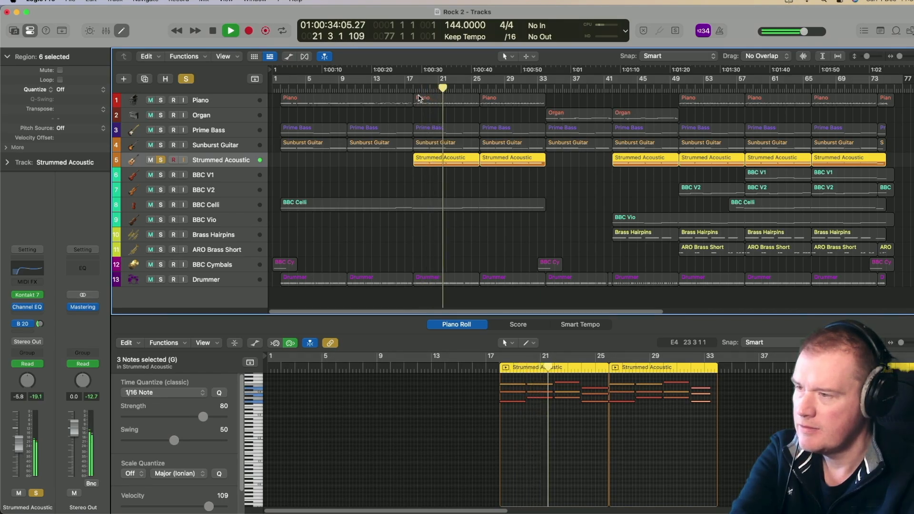
key(space)
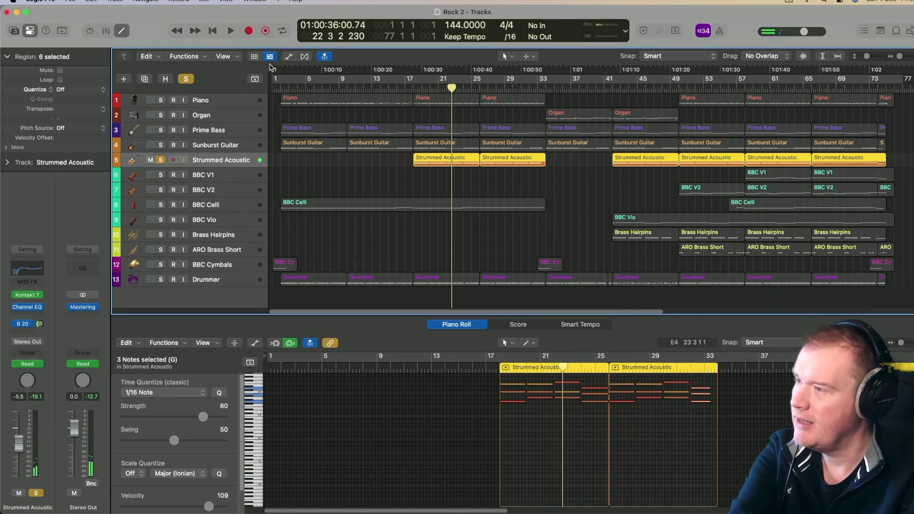
Step: Show the tracks' volume automation to examine the Strummed Acoustic curve, hide it again, and unsolo the track
click(288, 57)
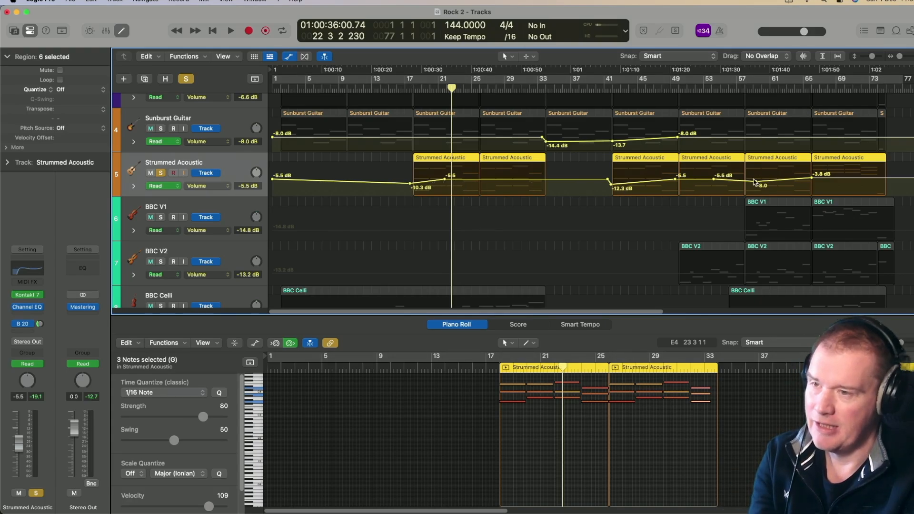
click(289, 56)
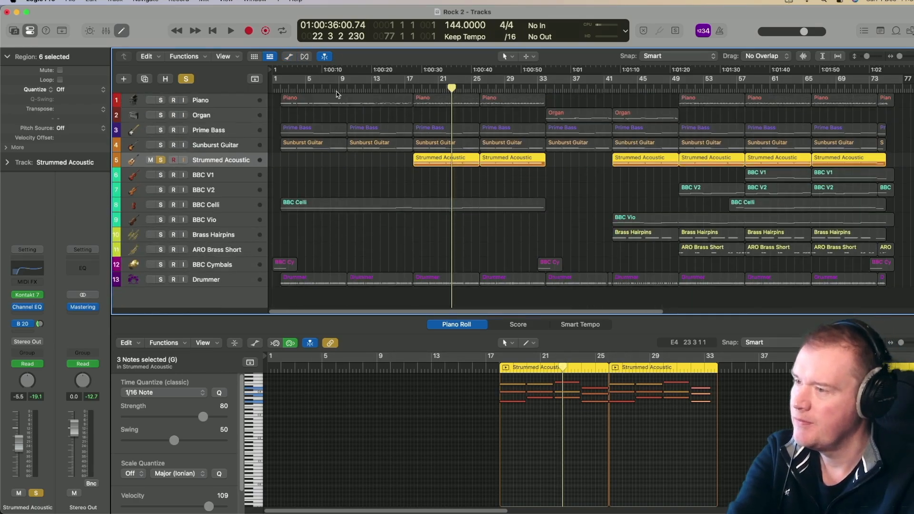
click(161, 160)
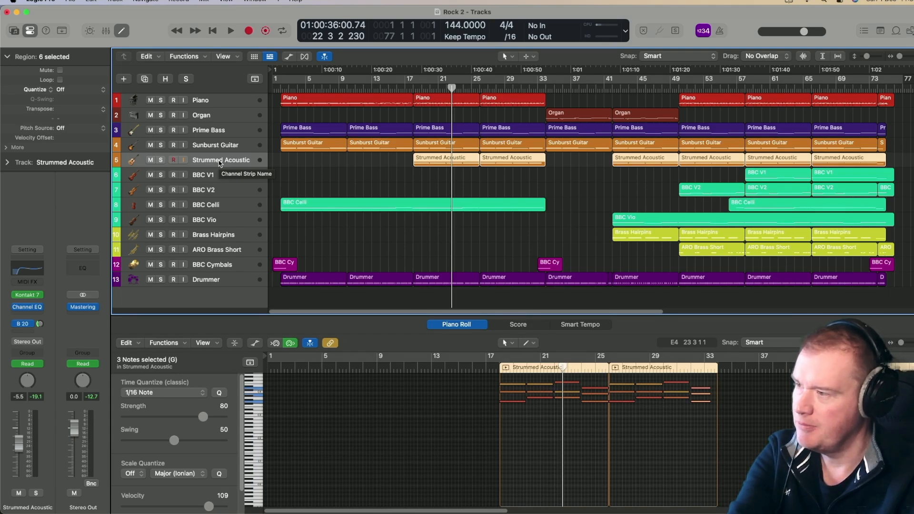
Step: Show the BBC V1 notes, and view the string regions from bar 42 onward on all four BBC string tracks together in the Piano Roll
click(221, 175)
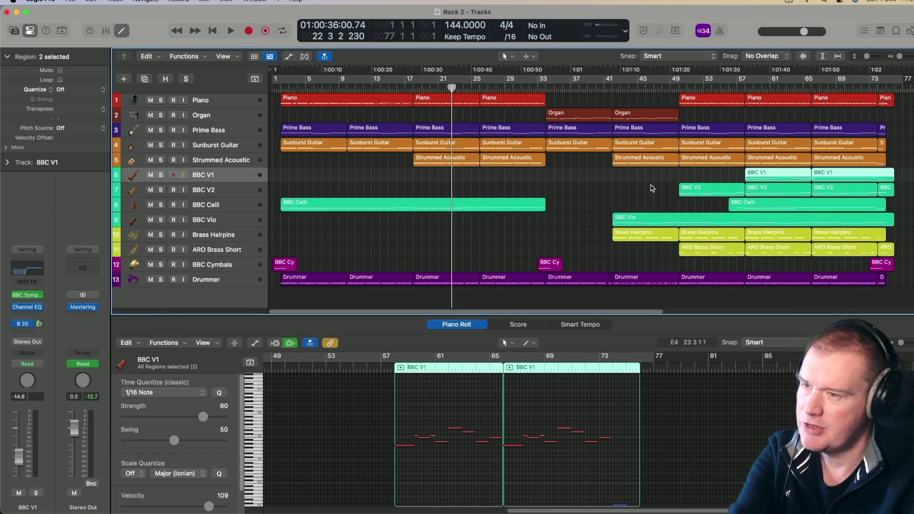
drag(646, 172, 848, 217)
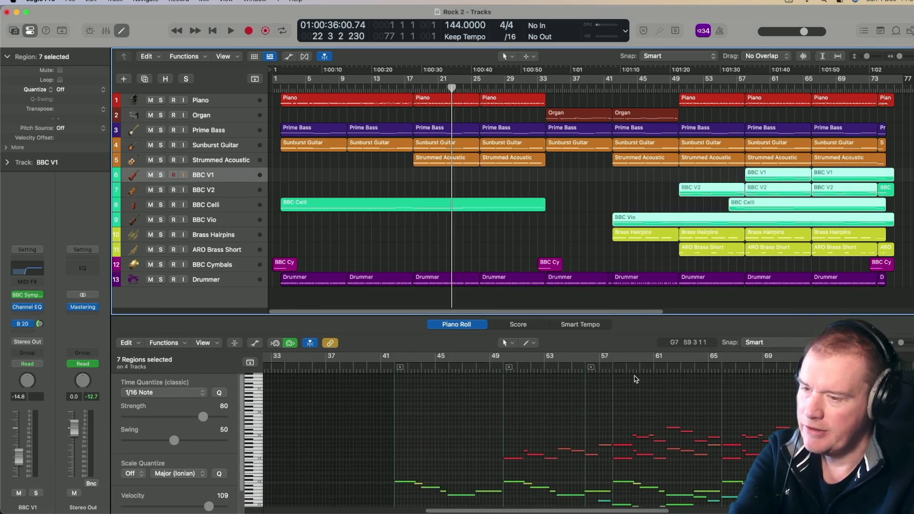
scroll(634, 378, down, 3)
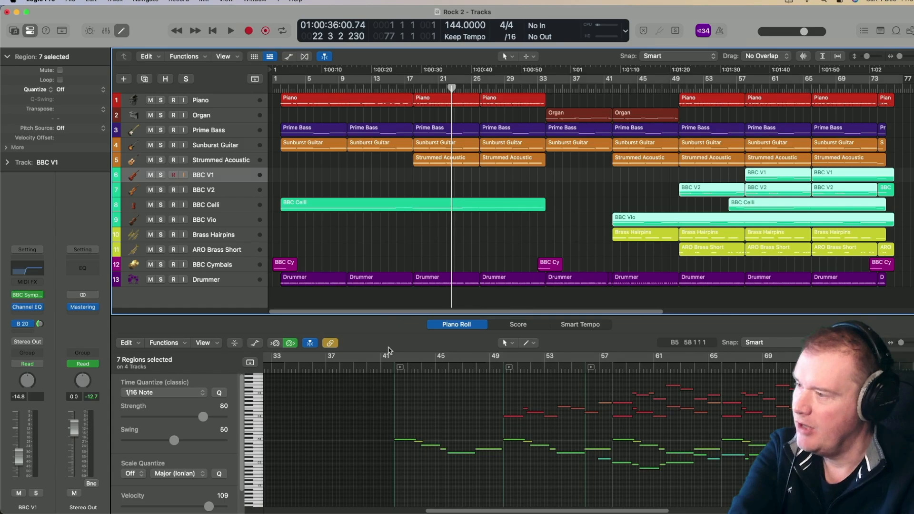
Step: View the BBC V2 and BBC Vio notes in turn, return to the BBC V1 track, and clear the region selection
click(230, 195)
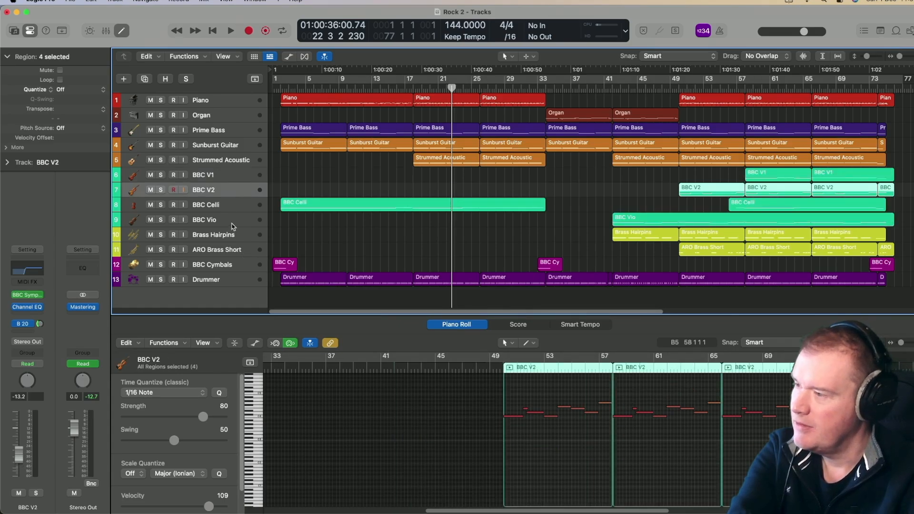
click(234, 226)
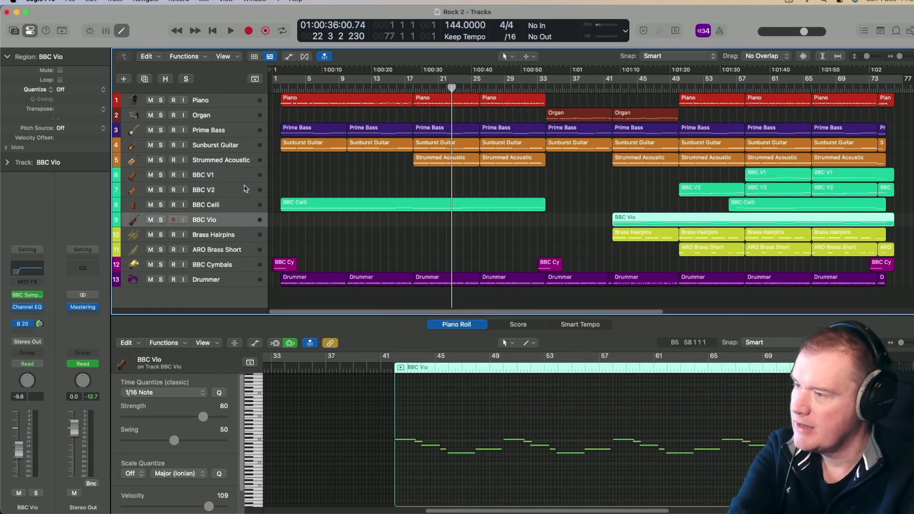
double_click(238, 174)
click(275, 178)
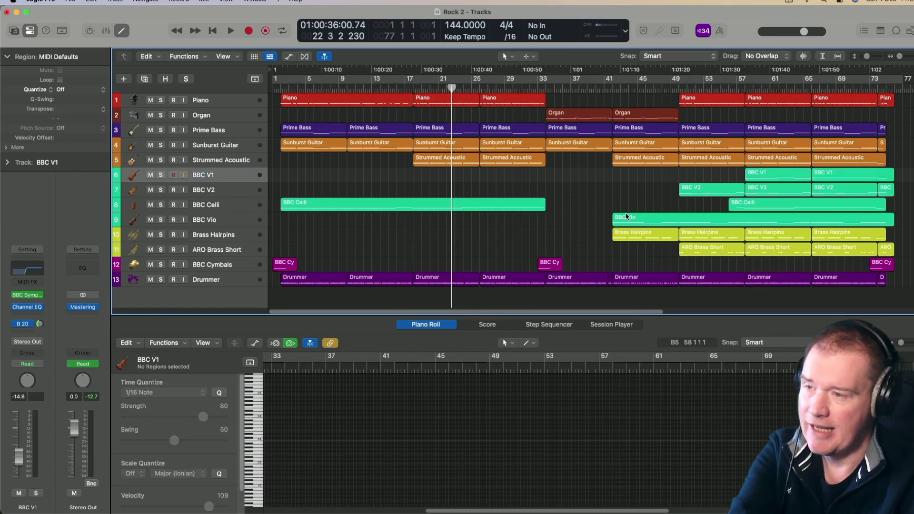
Step: Select the BBC Vio region to show its notes and place the playhead at bar 42
click(626, 222)
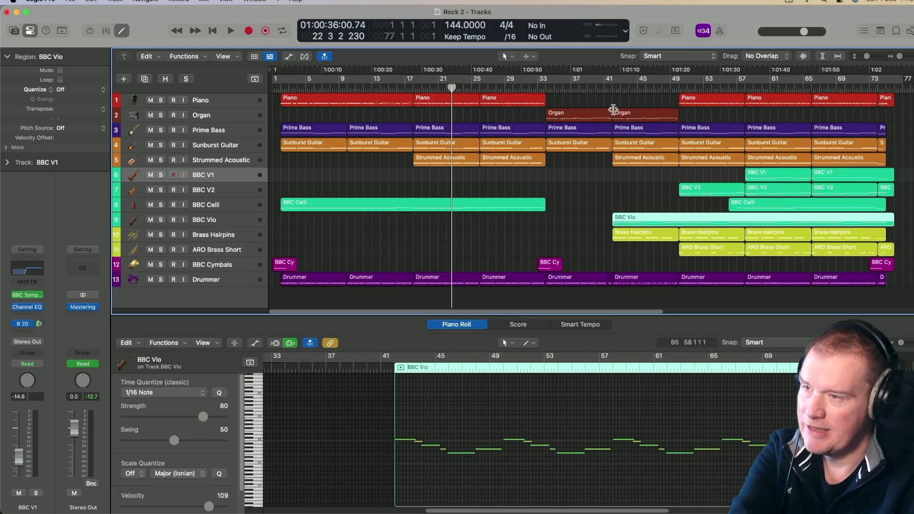
click(612, 90)
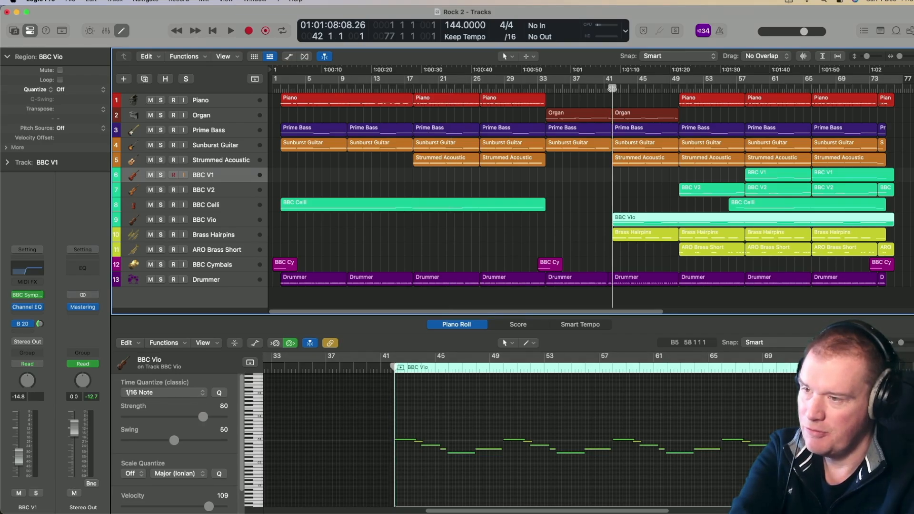
scroll(634, 205, down, 1)
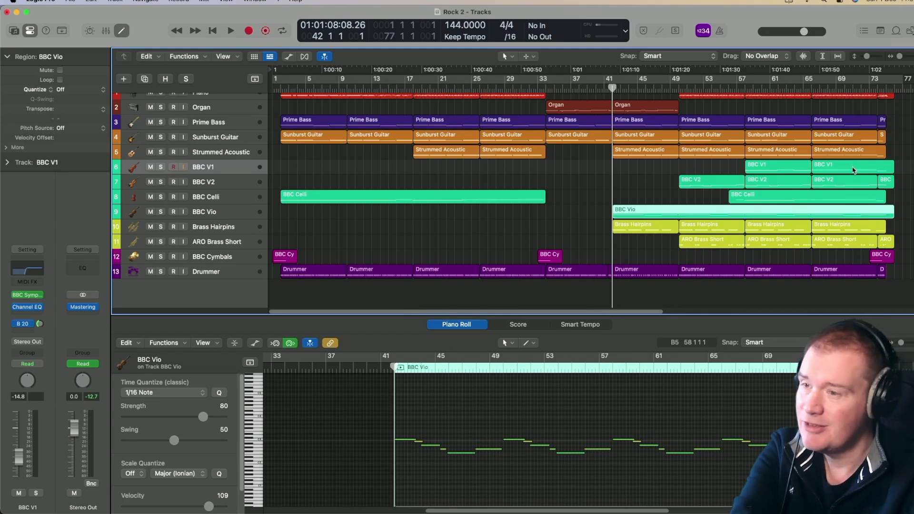
Step: Show the Brass Hairpins notes, solo the track, play it from bar 42 for a few bars, and unsolo it
click(215, 229)
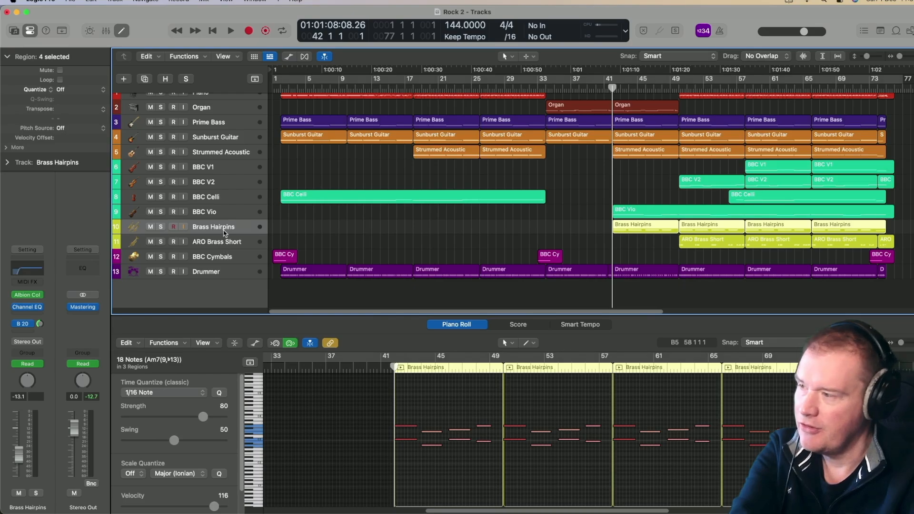
click(161, 228)
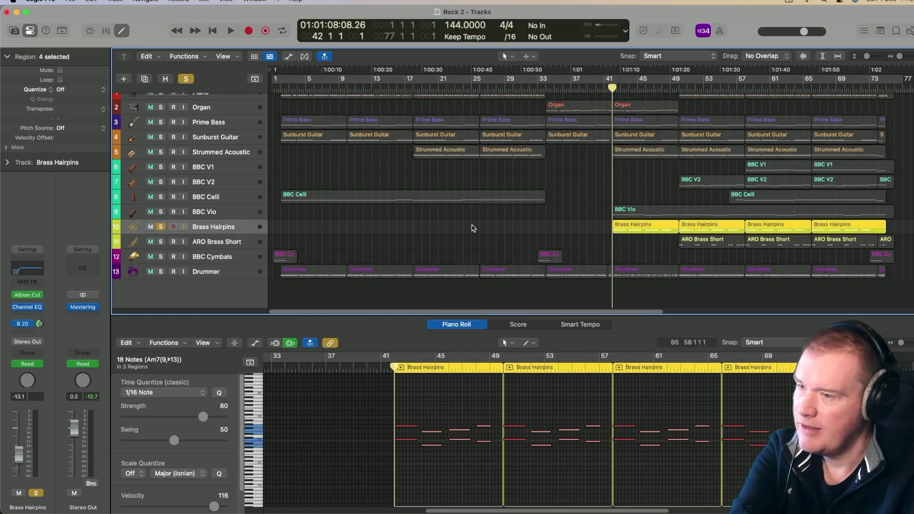
key(space)
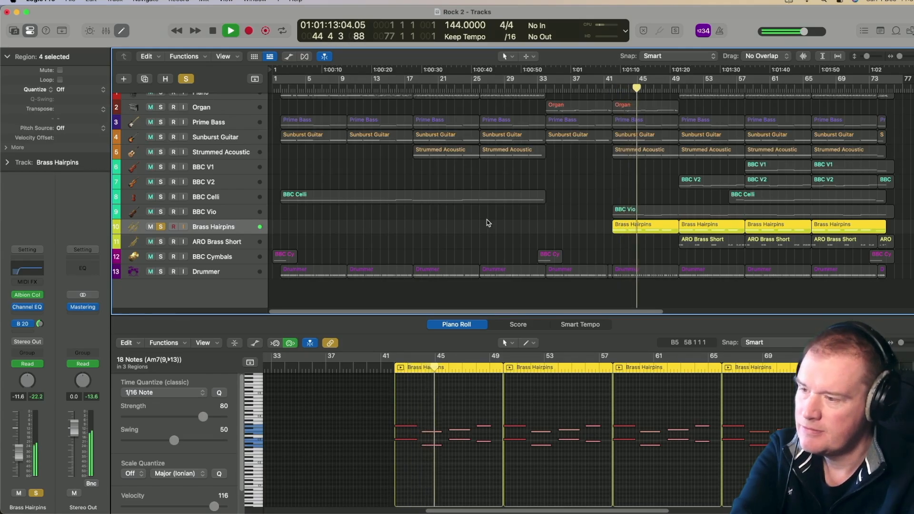
key(space)
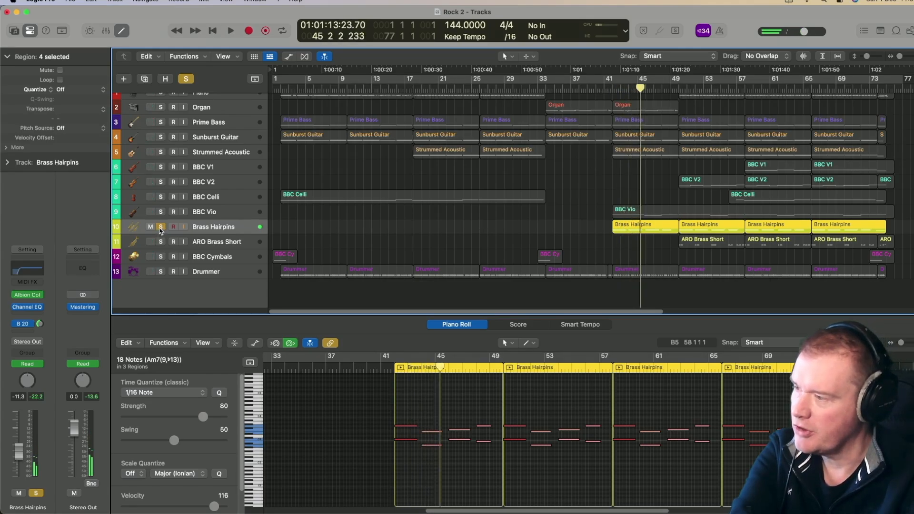
click(160, 228)
Step: Solo the ARO Brass Short track, show its notes, play it from bar 50 for a few bars, and unsolo it
click(160, 242)
click(222, 243)
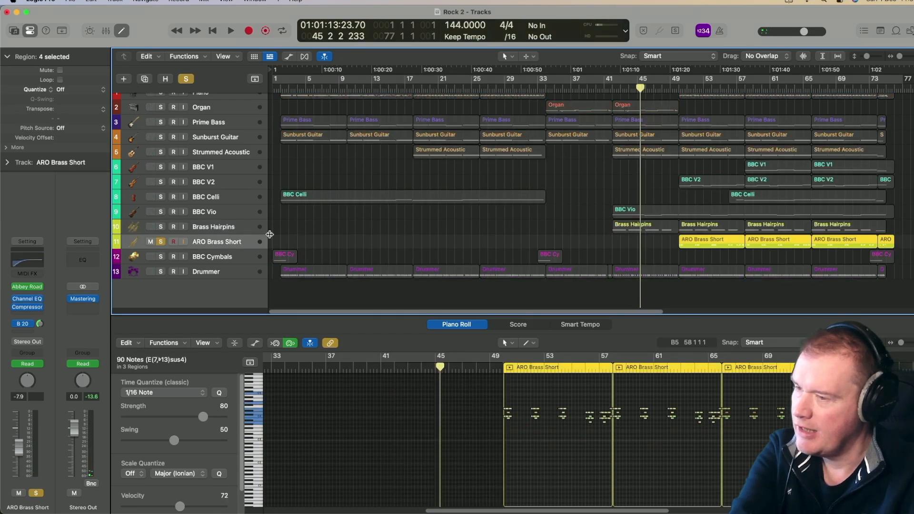
click(678, 88)
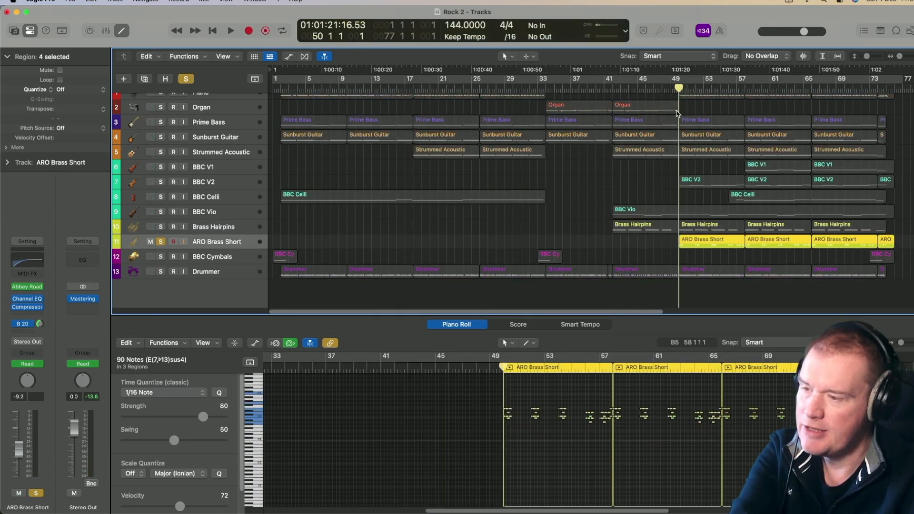
key(space)
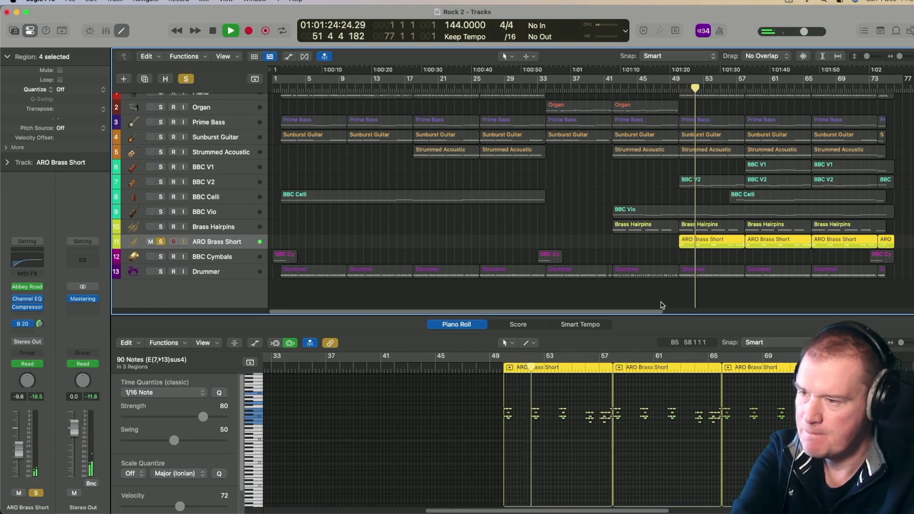
key(space)
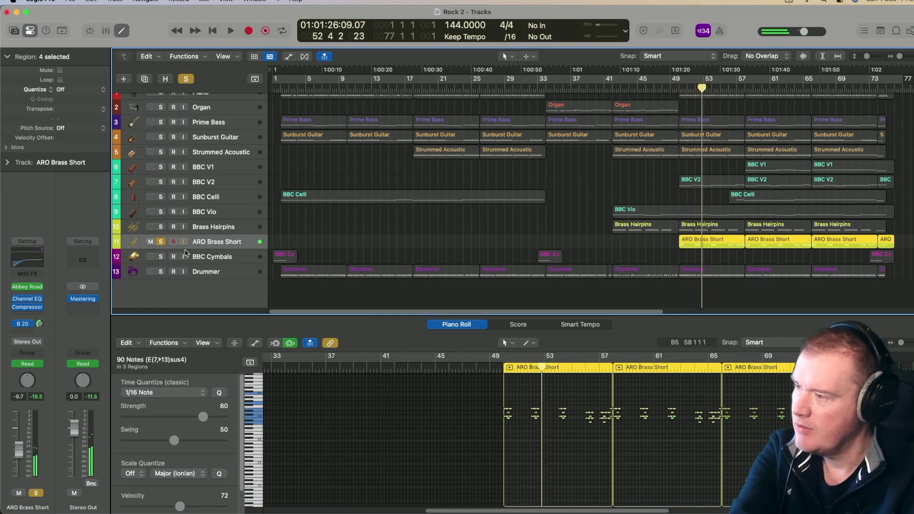
click(162, 242)
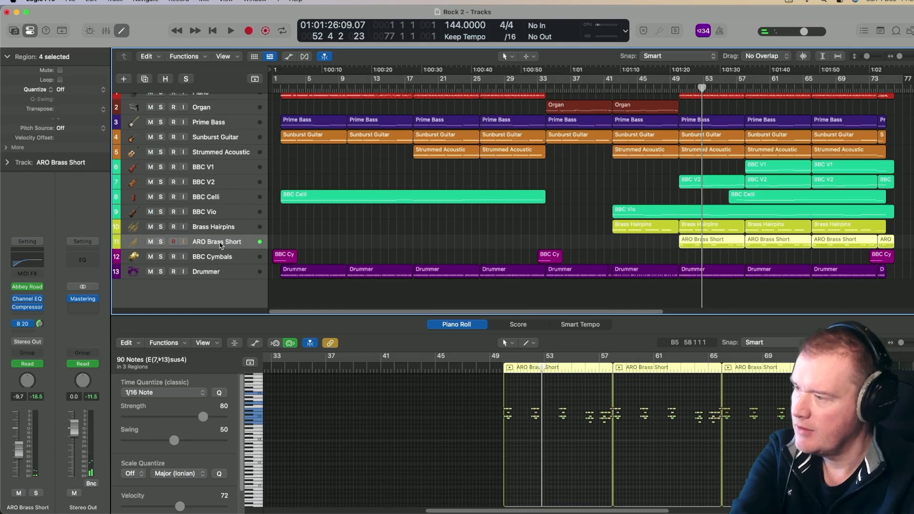
Step: Show the BBC Cymbals notes and play the opening cymbal hit from the start of the project, leaving the track unsoloed
click(229, 257)
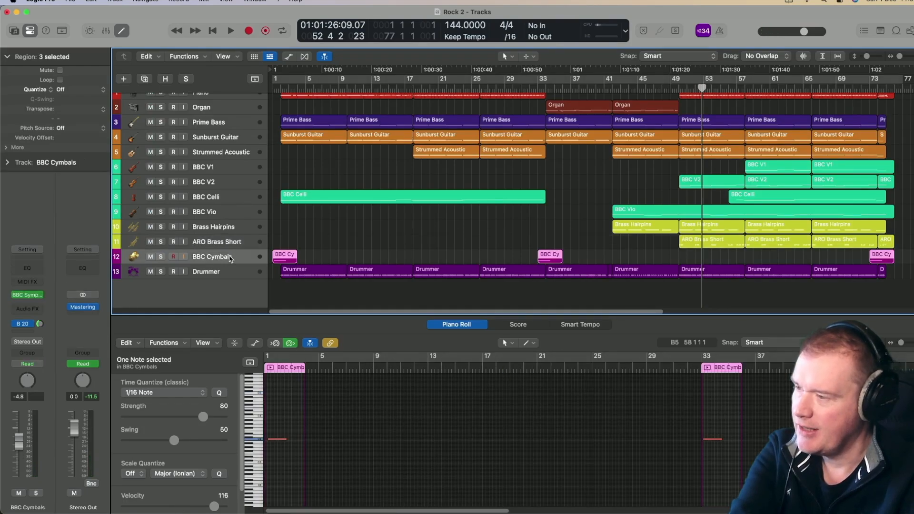
key(Return)
key(space)
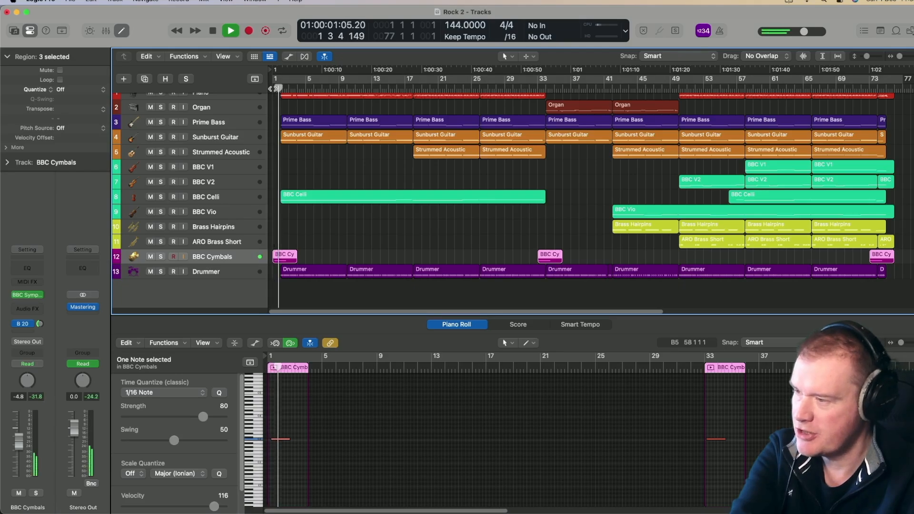
key(space)
click(162, 257)
click(162, 256)
Step: Solo the Drummer track, show its regions in the editor, and play the drum part from bar 2 for about four bars
click(161, 272)
click(215, 271)
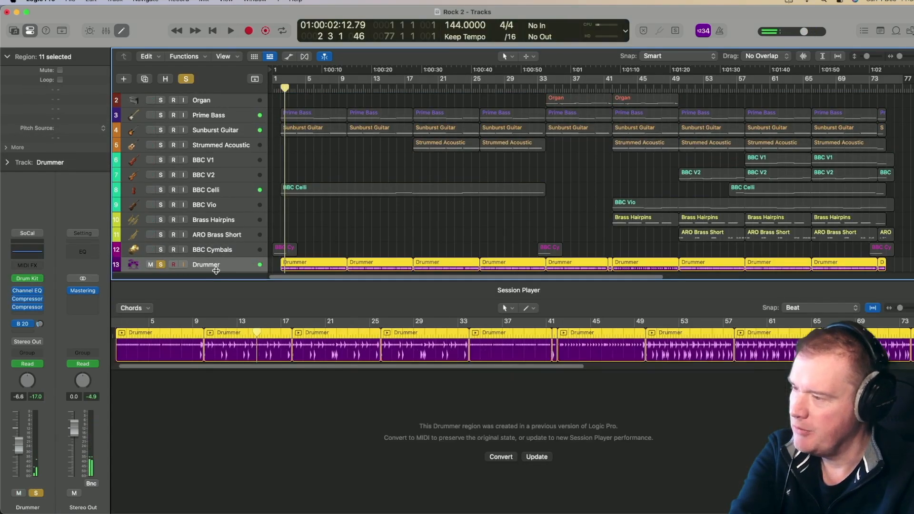
click(276, 90)
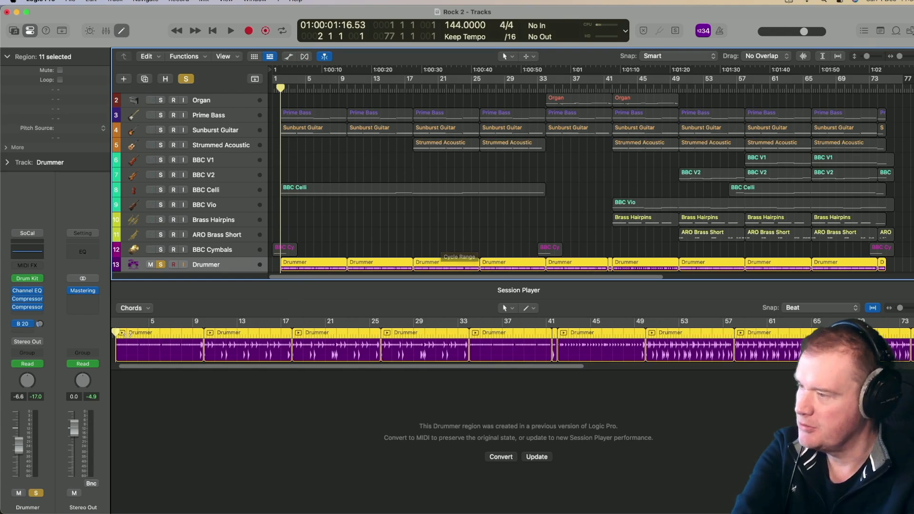
key(space)
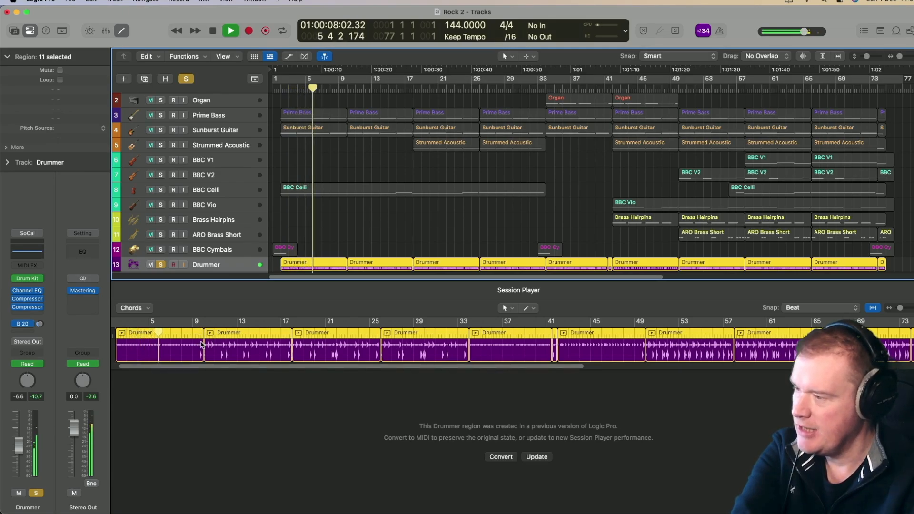
key(space)
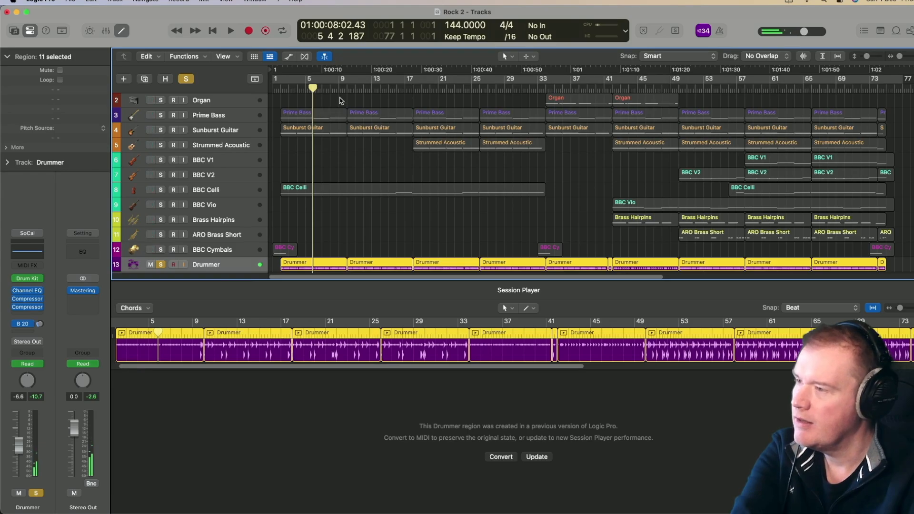
Step: Play the soloed drums across the second section from bar 9 and the third section from around bar 18
click(341, 88)
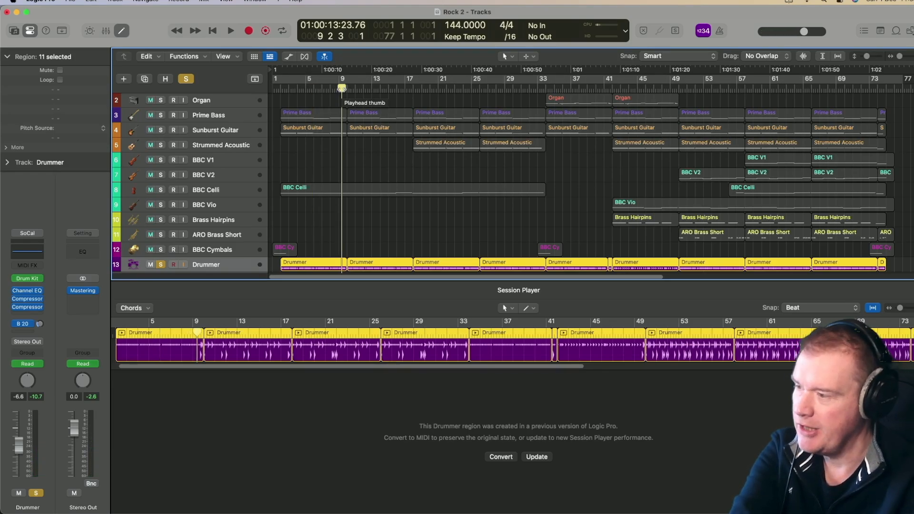
key(space)
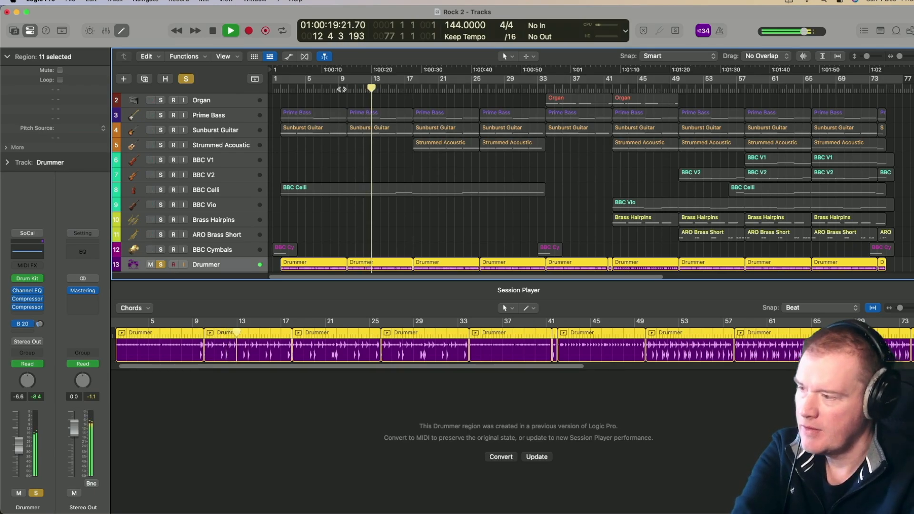
key(space)
click(417, 86)
key(space)
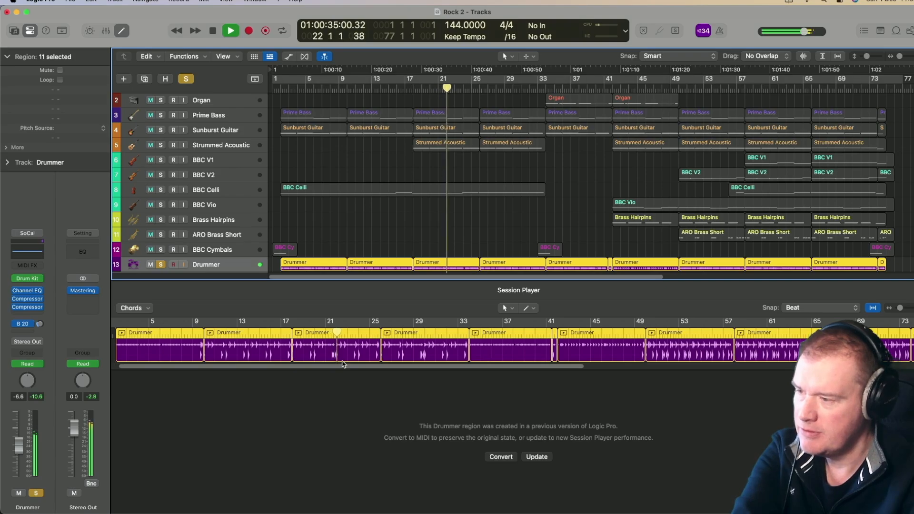
key(space)
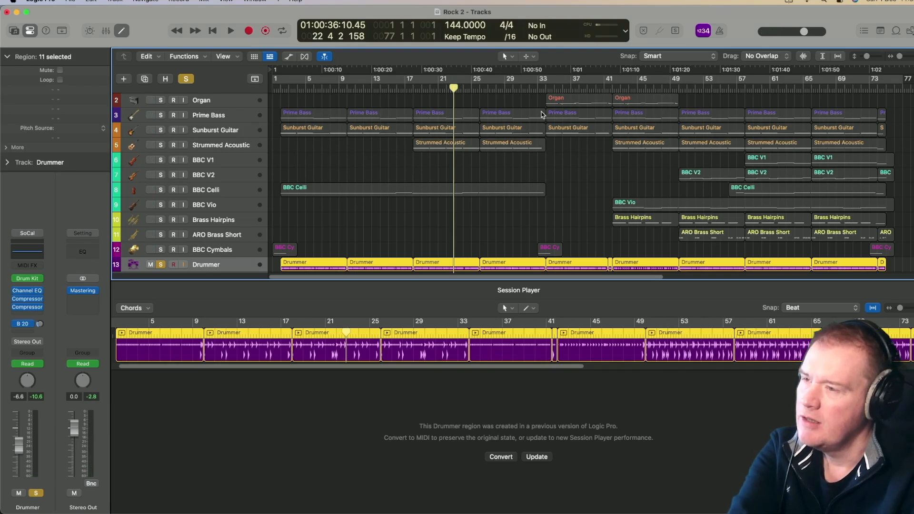
Step: Play the soloed drums briefly from bar 34, and start playback again from just before bar 42
click(544, 88)
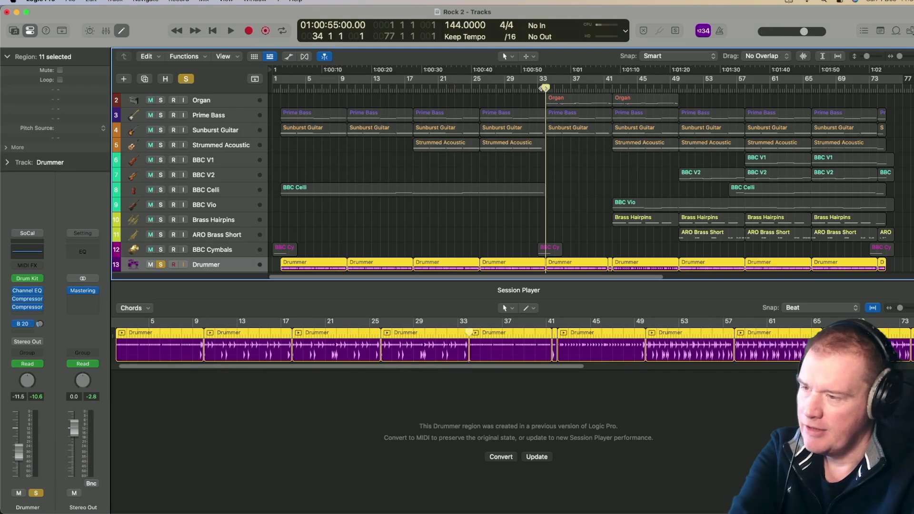
key(space)
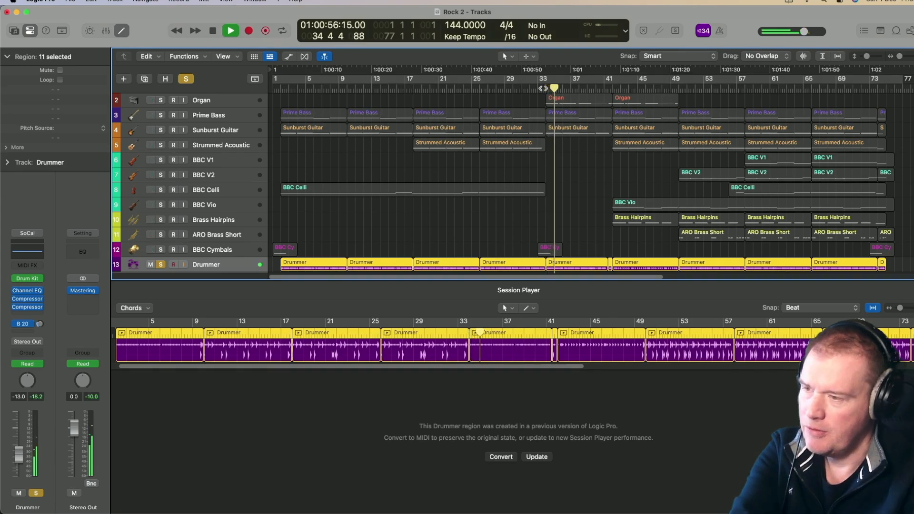
key(space)
click(611, 89)
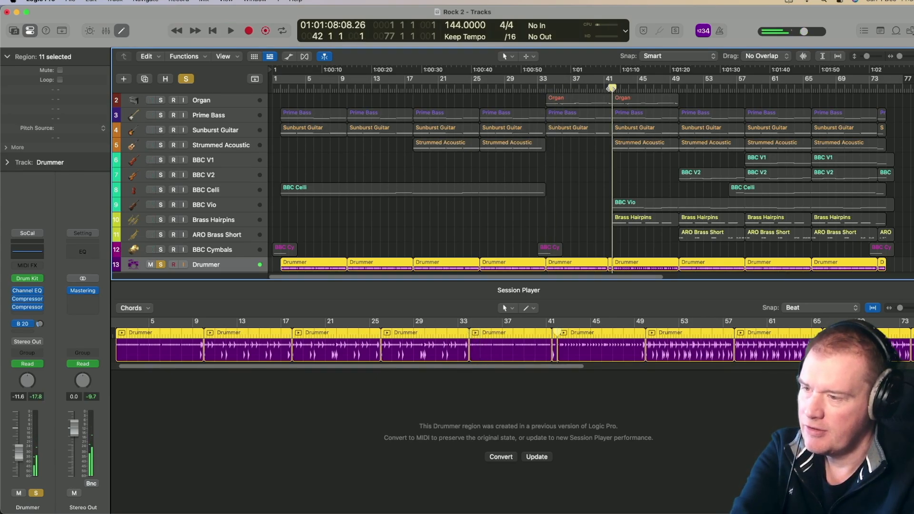
click(604, 88)
key(space)
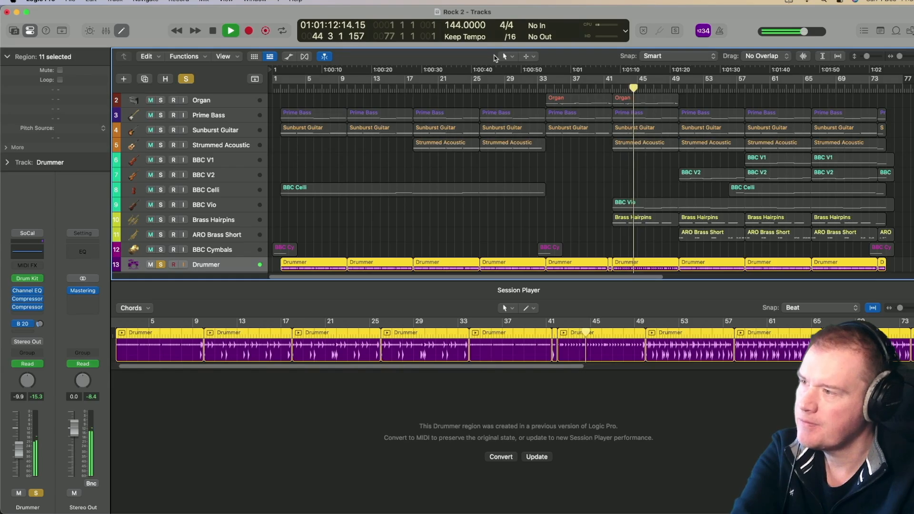
Step: Show the volume automation to examine the Drummer curve during playback, hide it, stop playback, and unsolo the Drummer track
key(a)
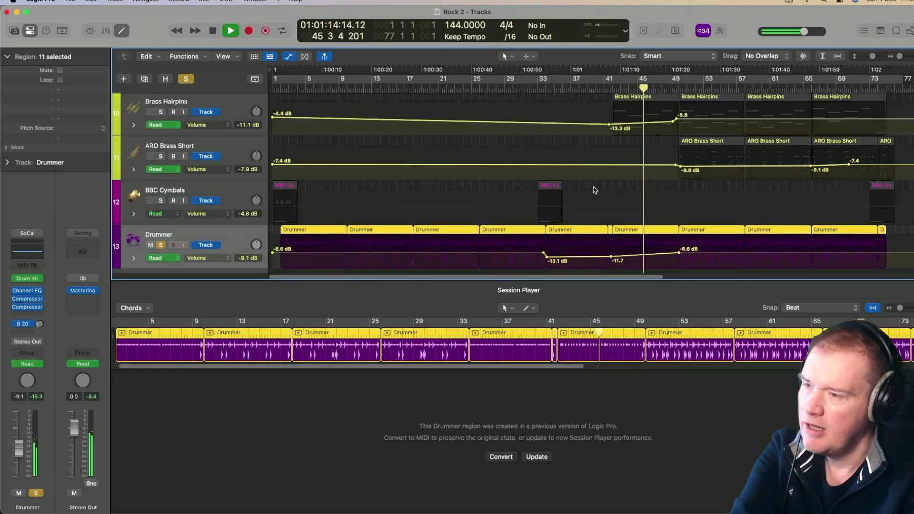
scroll(600, 200, down, 2)
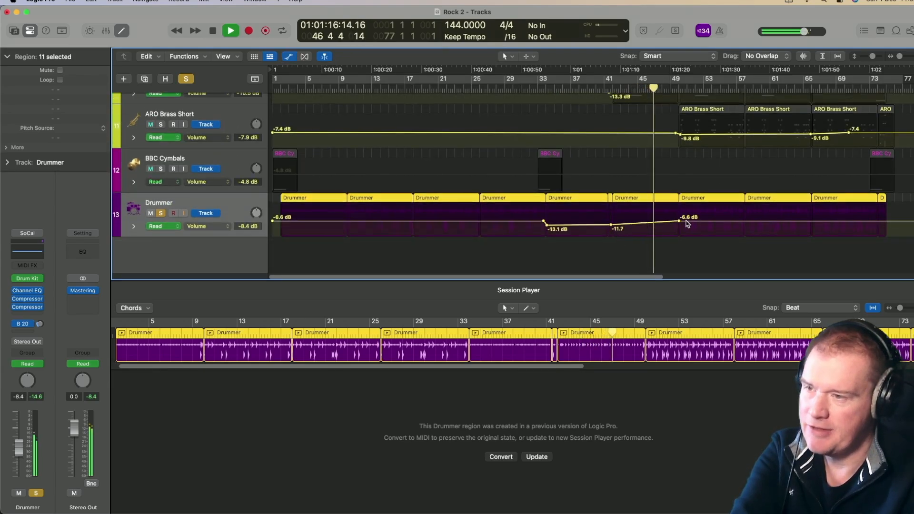
click(288, 56)
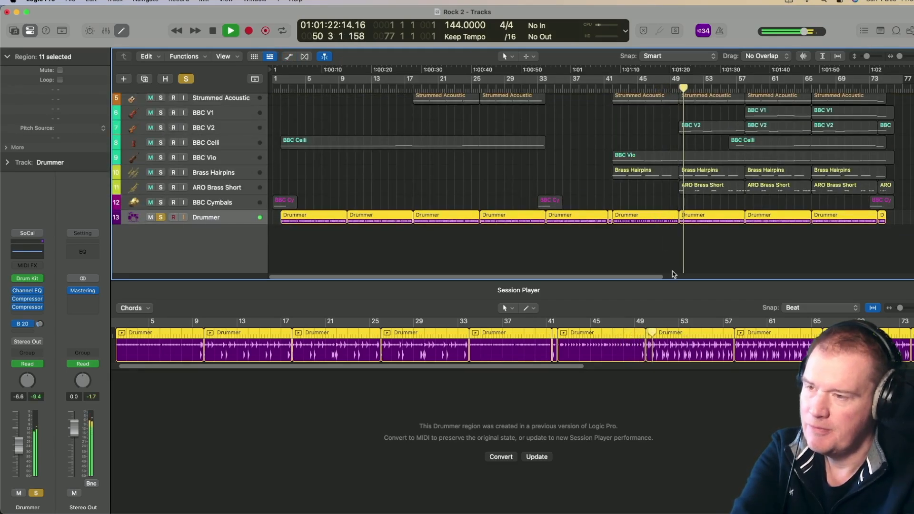
key(space)
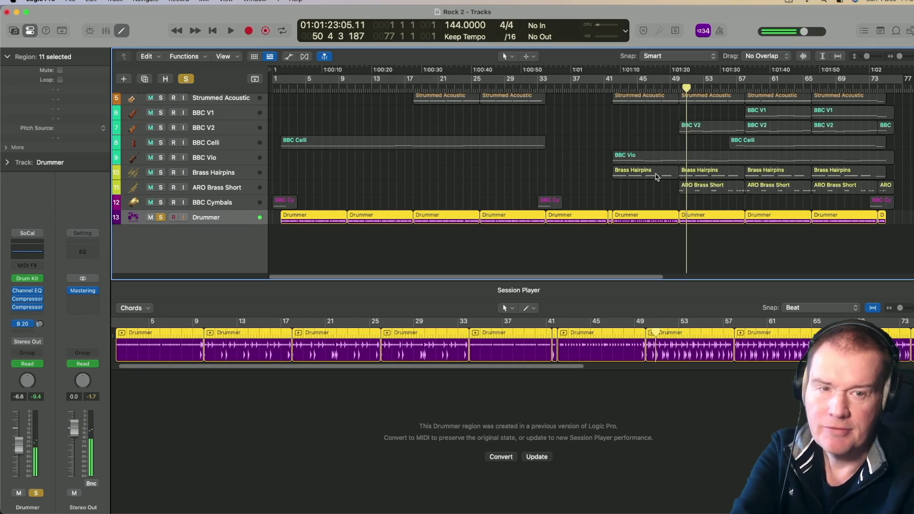
click(161, 220)
Step: Show the automation again and examine the curves on all tracks, from Piano and Organ through guitars and strings to brass and drums
click(288, 57)
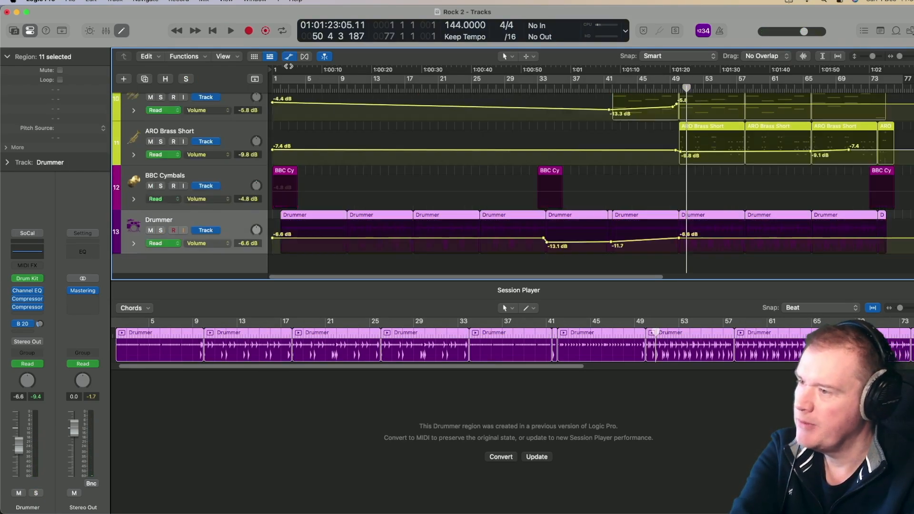
scroll(413, 160, up, 10)
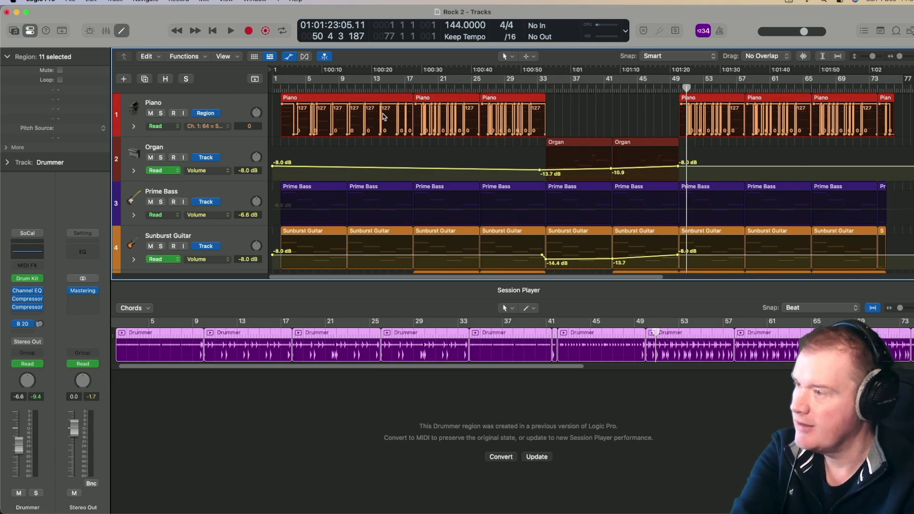
click(238, 151)
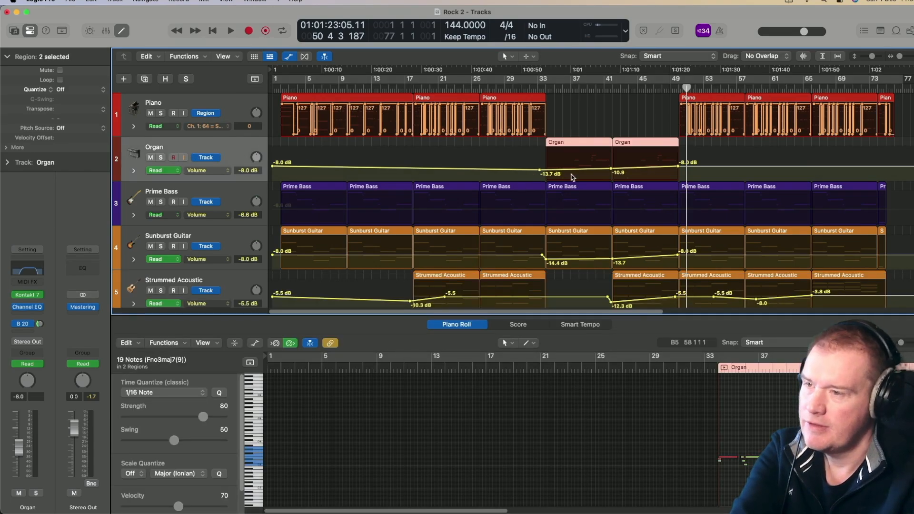
scroll(670, 189, down, 2)
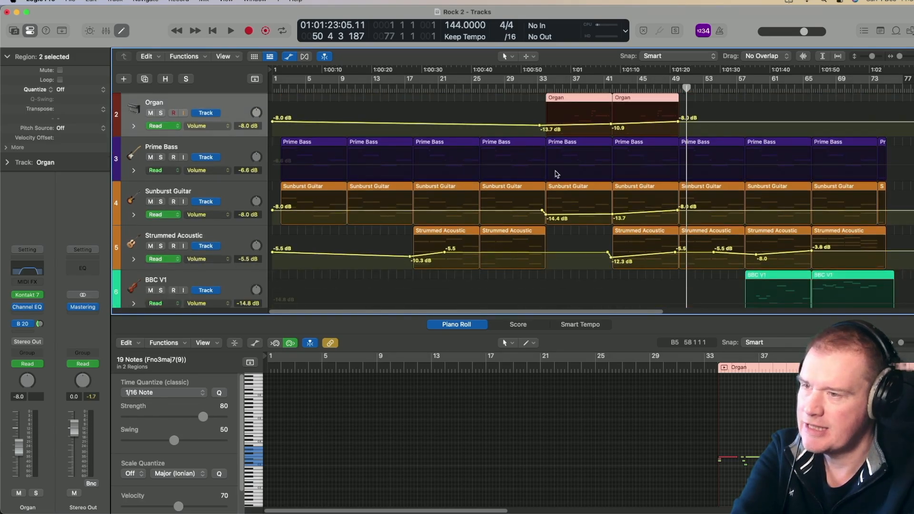
scroll(558, 174, down, 2)
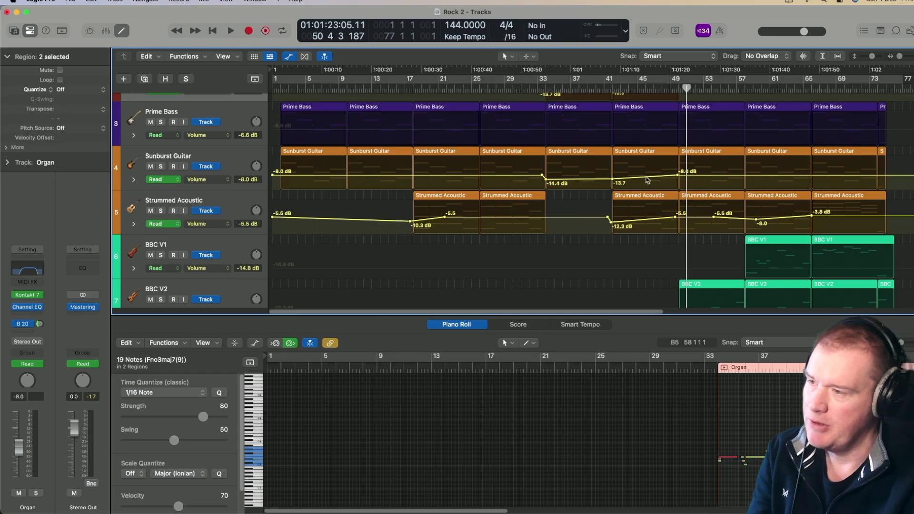
scroll(629, 191, down, 2)
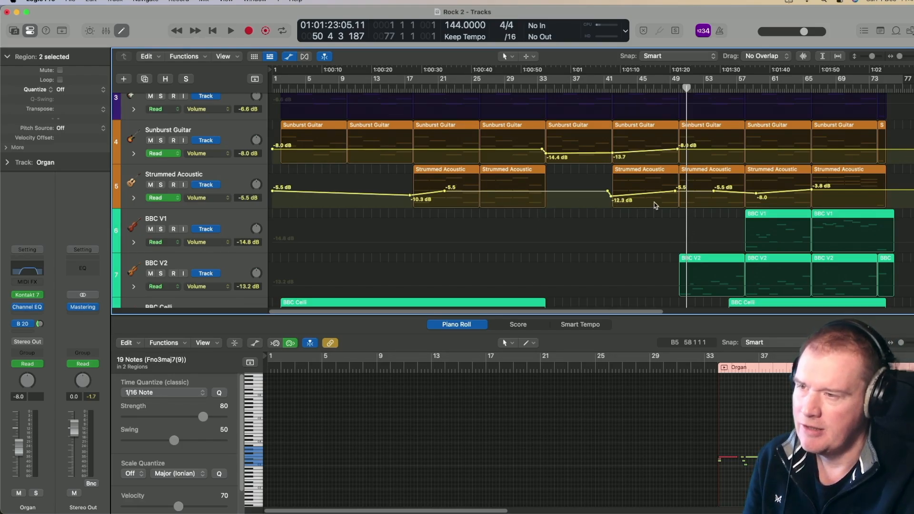
scroll(655, 205, down, 6)
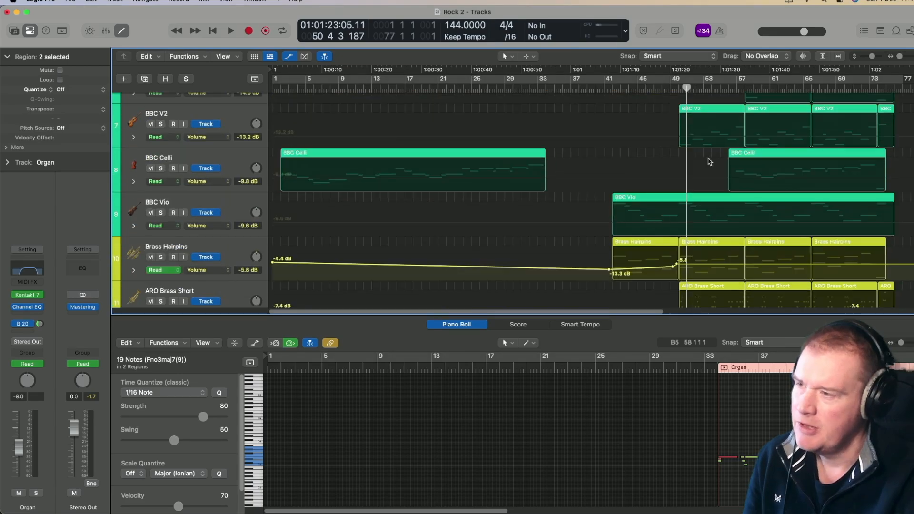
scroll(525, 256, down, 3)
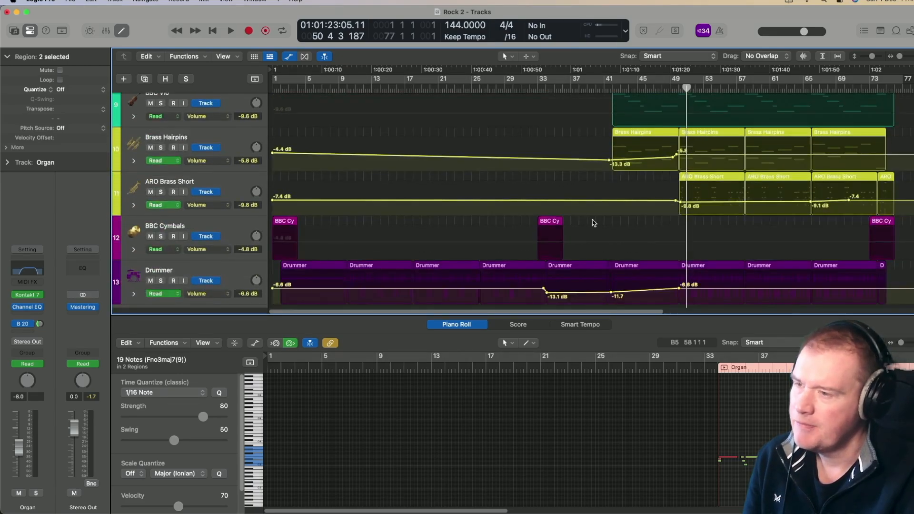
Step: Review the volume automation curves from the guitars and strings through the brass to the Drummer track, and hide the automation
scroll(607, 215, up, 8)
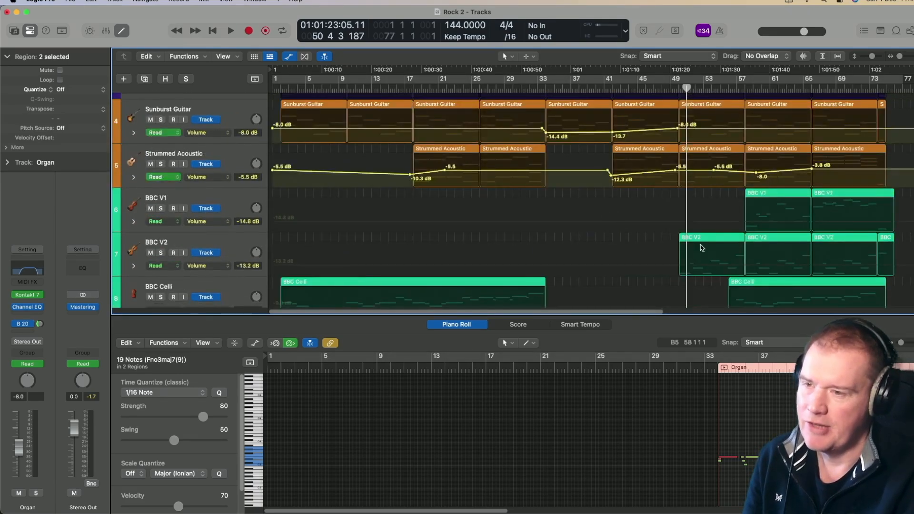
scroll(618, 250, down, 1)
scroll(631, 253, down, 2)
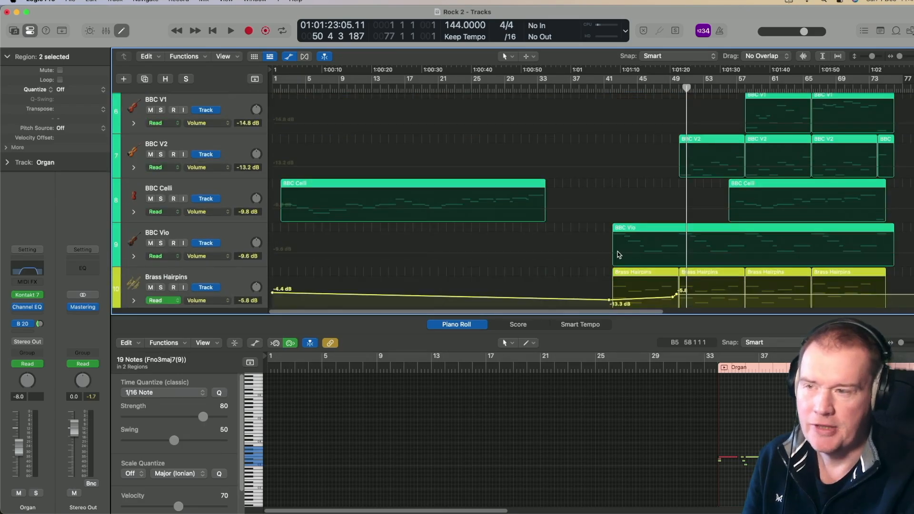
scroll(590, 254, down, 3)
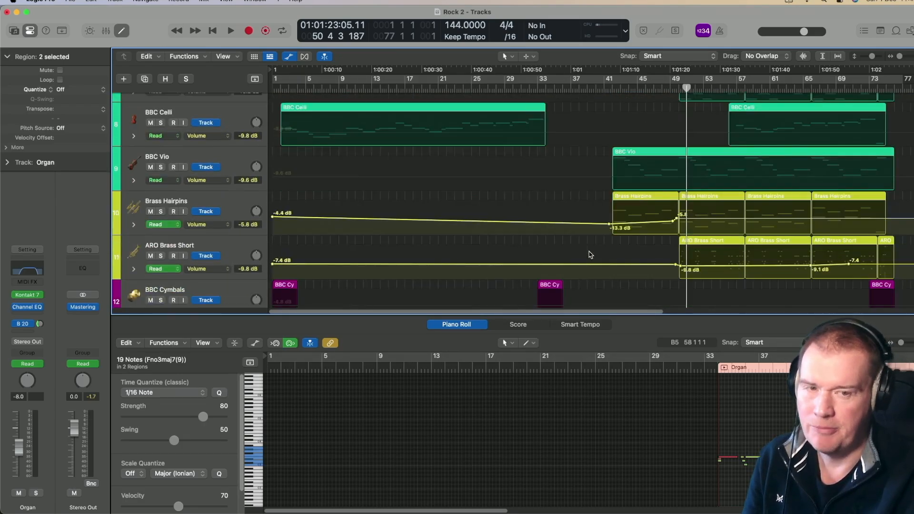
scroll(591, 254, down, 1)
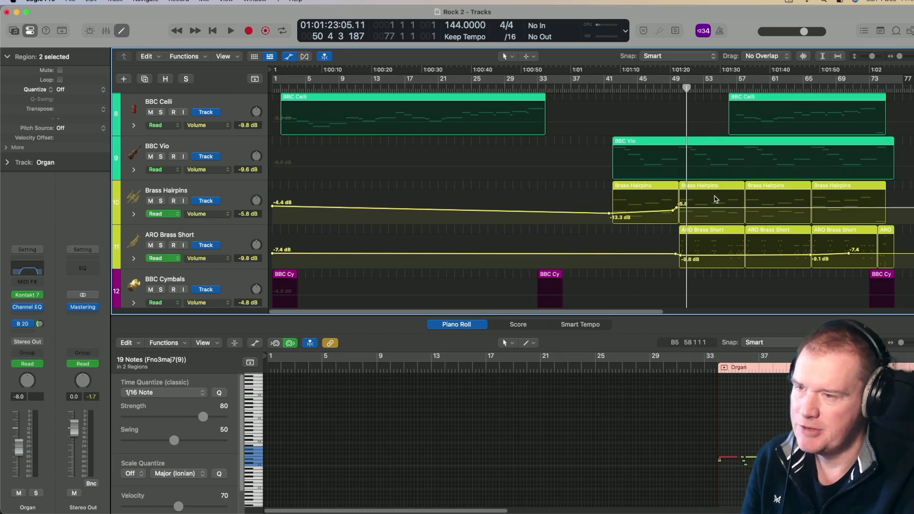
scroll(586, 216, down, 2)
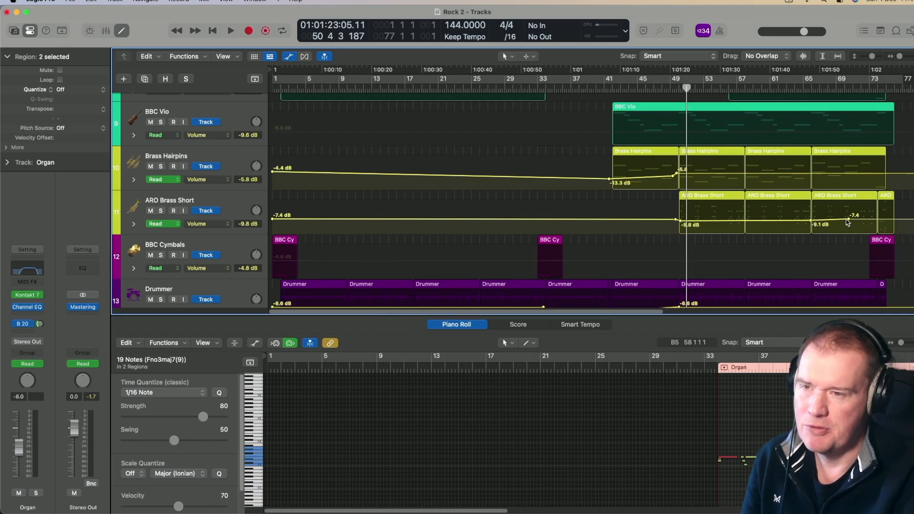
scroll(543, 204, down, 3)
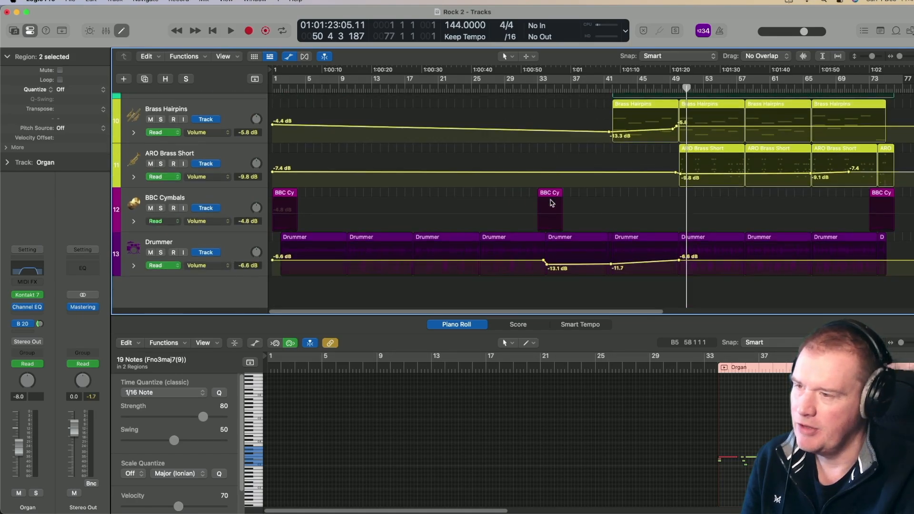
scroll(580, 209, up, 10)
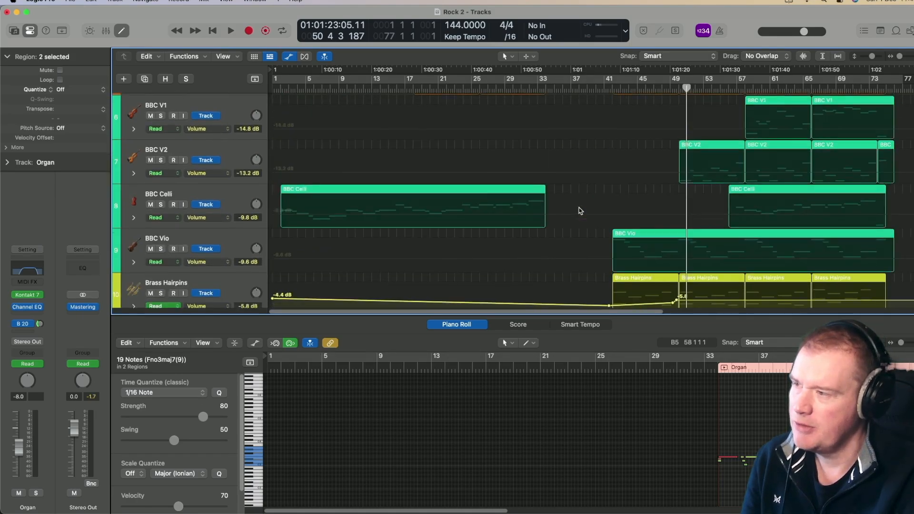
click(289, 57)
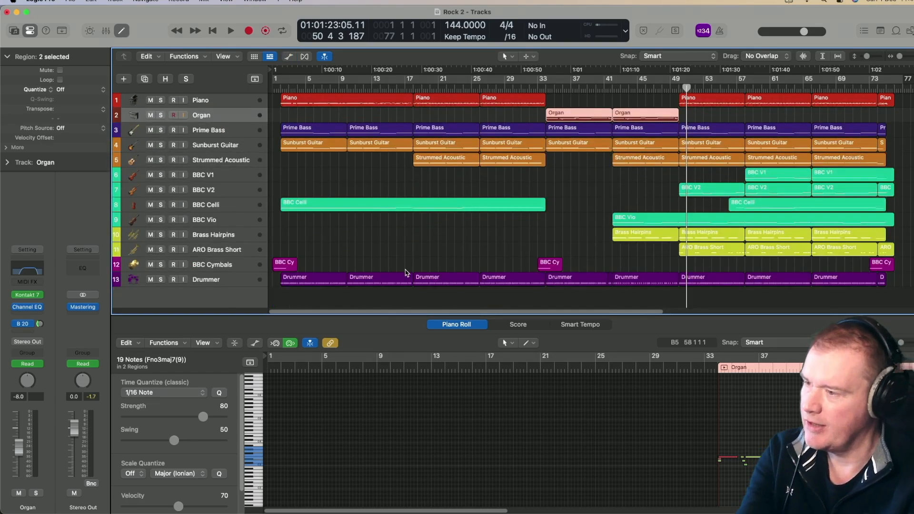
Step: Show the mixer at a larger height, inspect the AIR Studios reverb on Aux 2, close it, and review the channel strips
key(x)
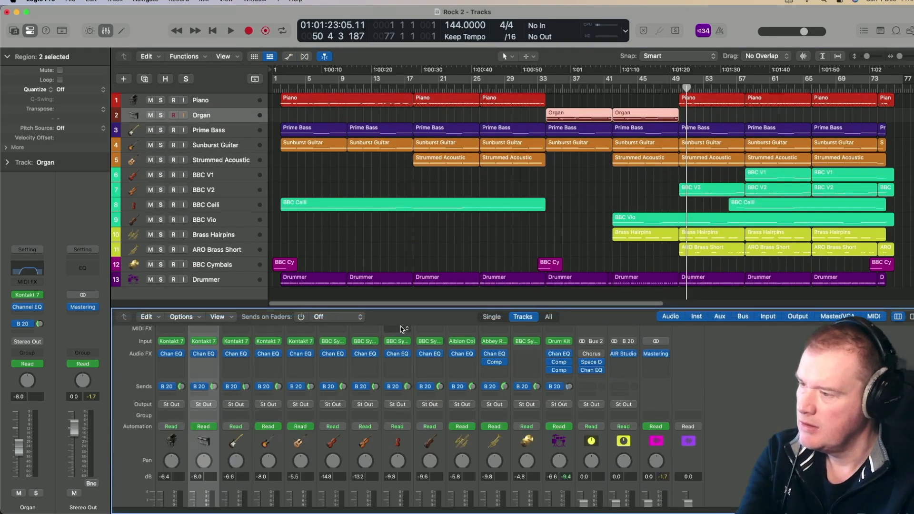
drag(402, 308, 395, 191)
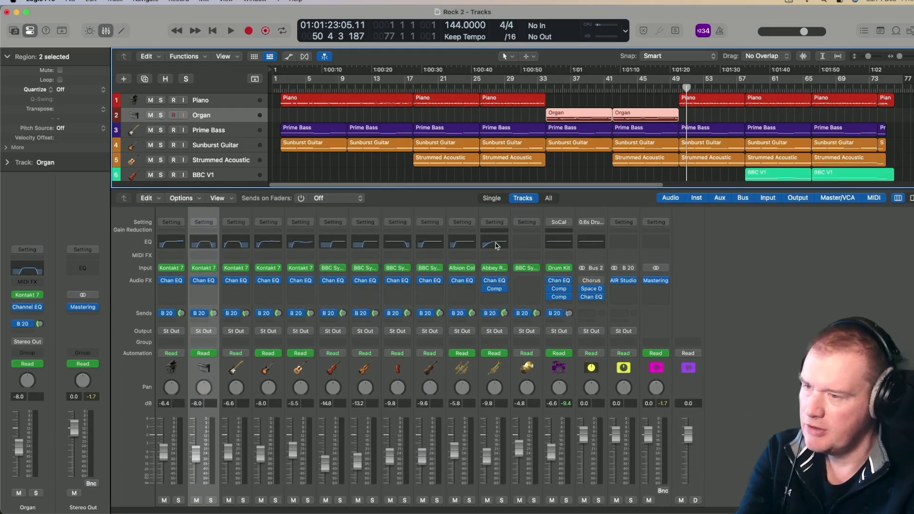
click(626, 281)
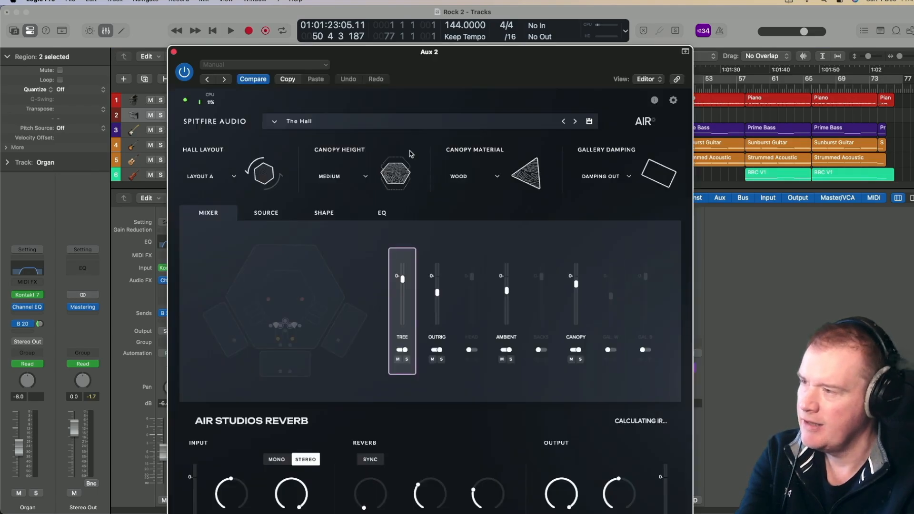
click(174, 52)
scroll(620, 316, down, 2)
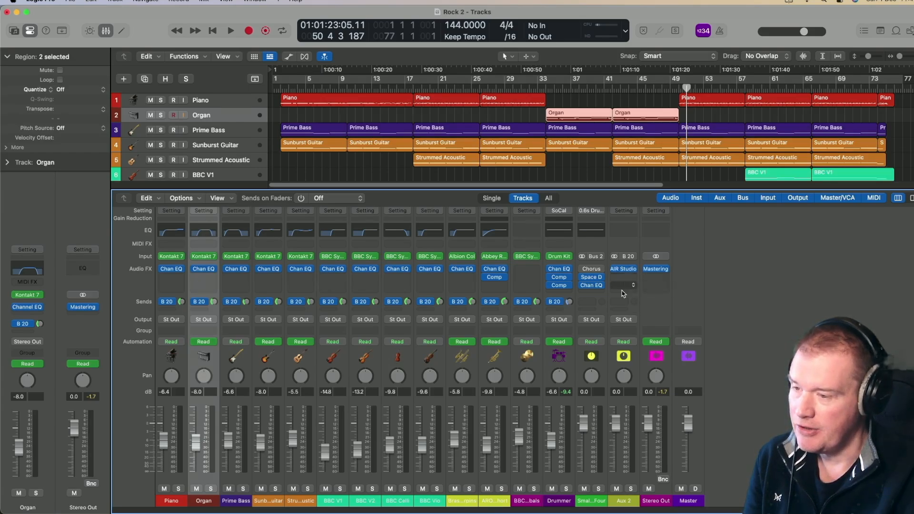
scroll(601, 332, up, 1)
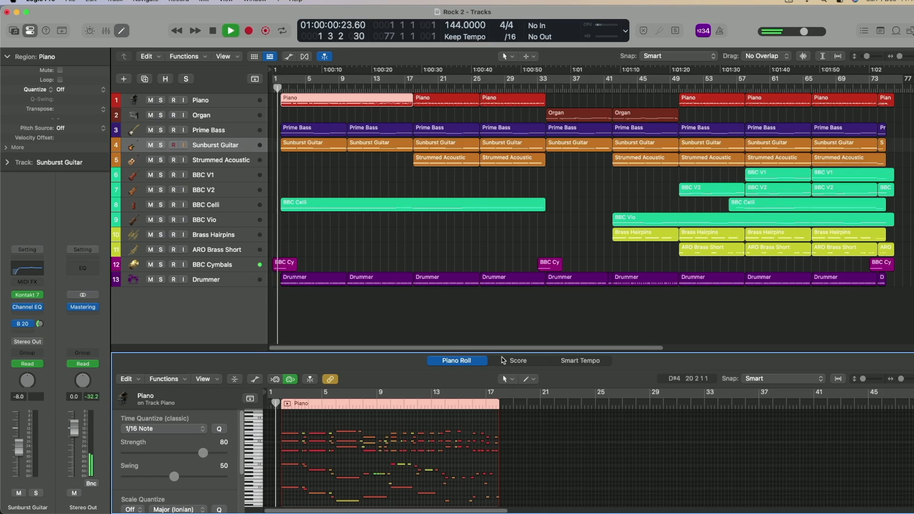
Step: Enlarge the Piano Roll during playback and view the notes of the opening Sunburst Guitar, Prime Bass and Piano regions
drag(502, 353, 496, 316)
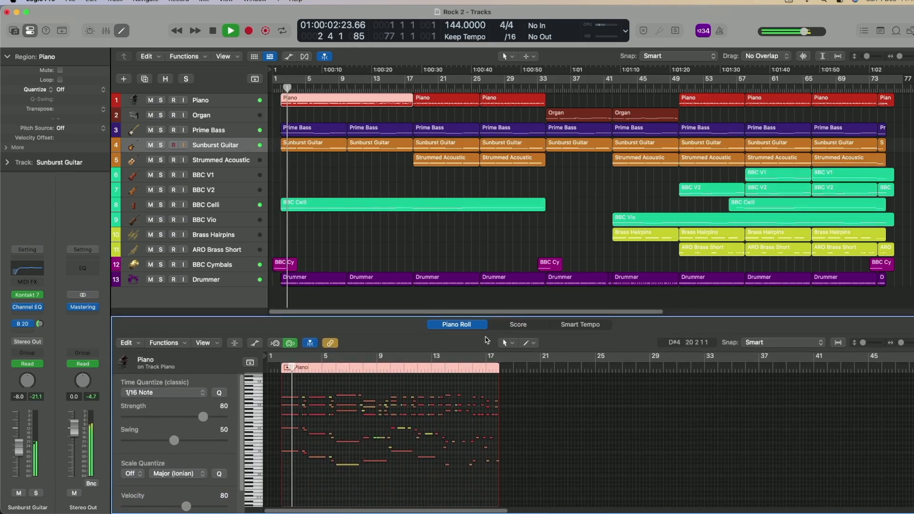
click(326, 146)
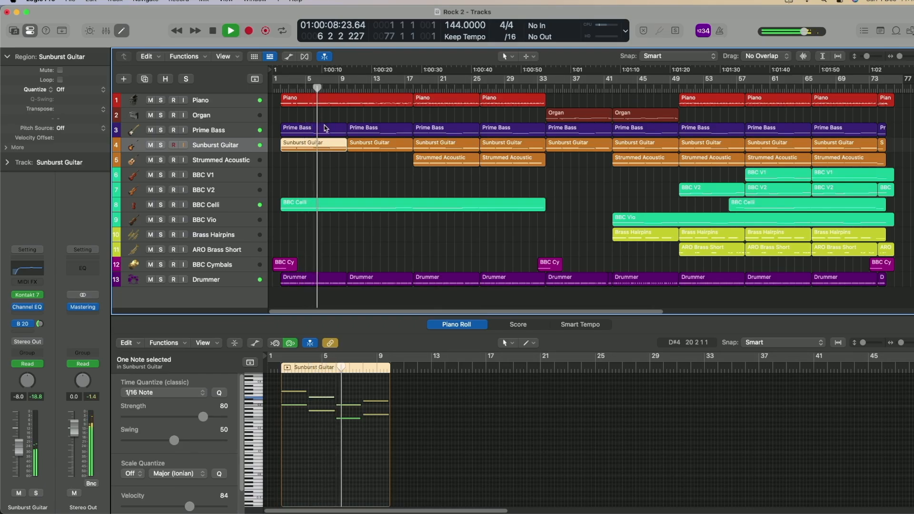
click(325, 128)
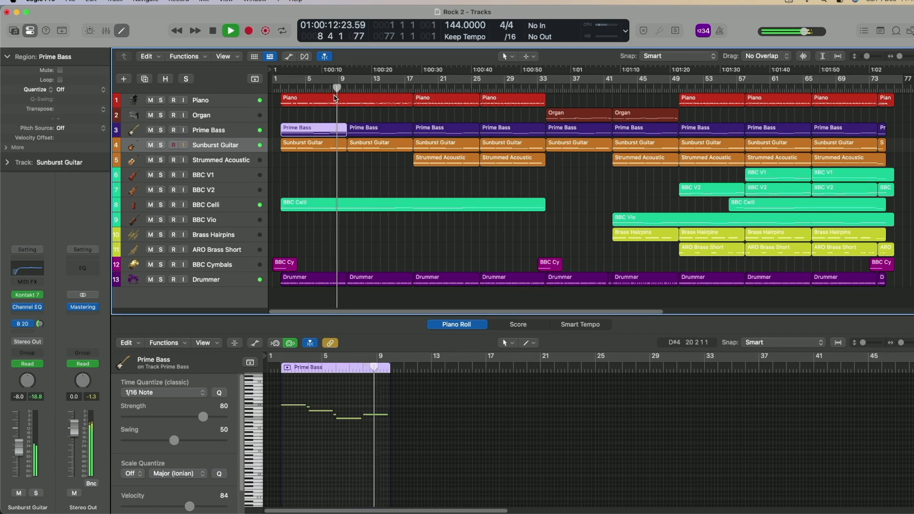
click(336, 99)
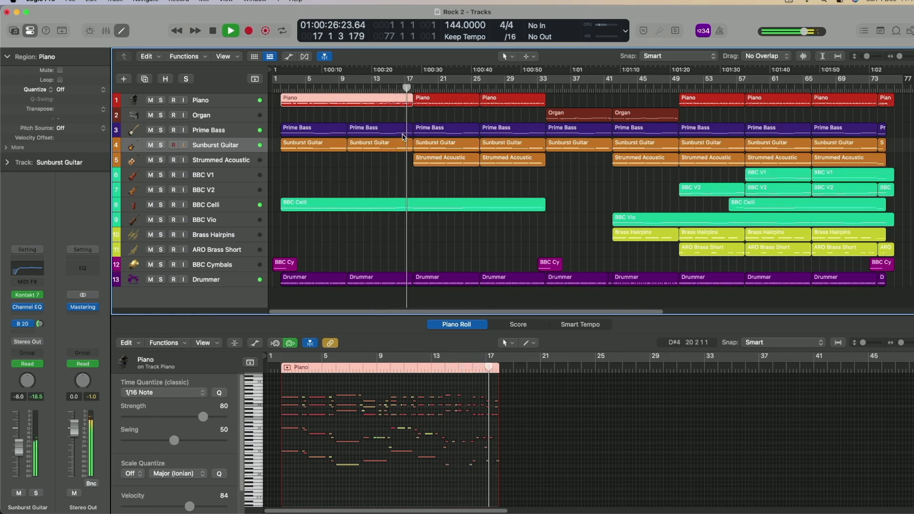
Step: View the notes of the Prime Bass, Sunburst Guitar and Strummed Acoustic regions starting at bar 18 during playback
click(426, 132)
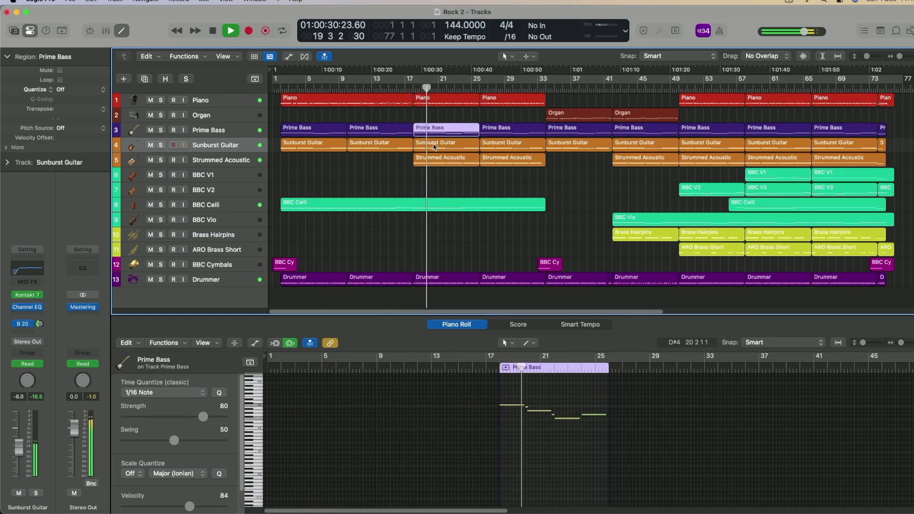
click(435, 145)
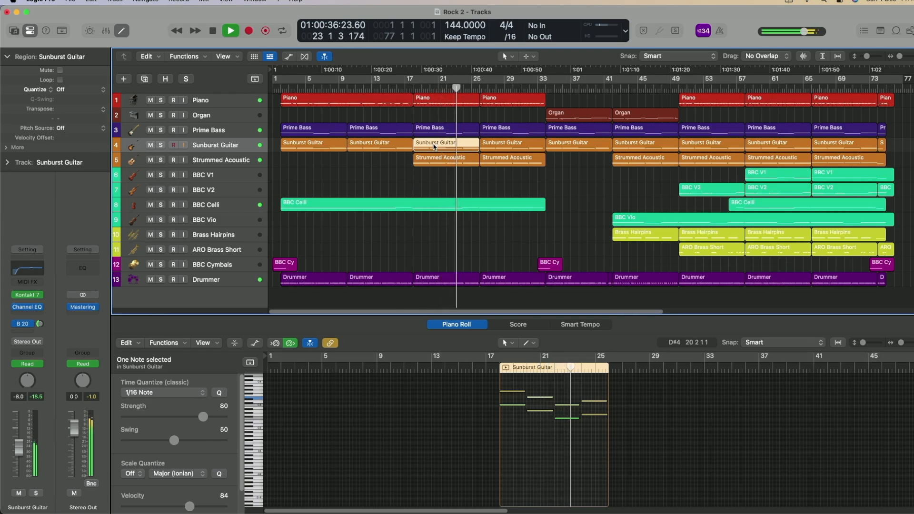
click(436, 160)
scroll(616, 414, up, 2)
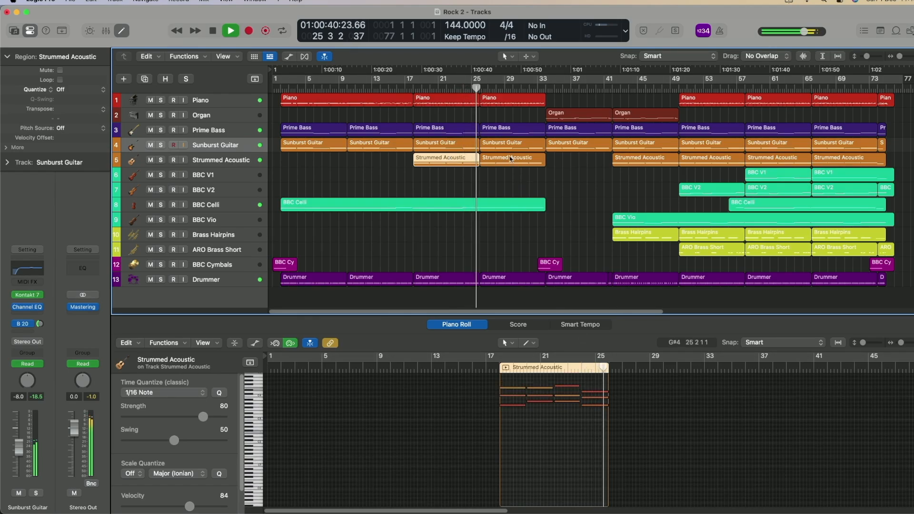
Step: View the Sunburst Guitar and Piano regions from bar 26, followed by the middle BBC Cymbals region and the first Organ region
click(505, 143)
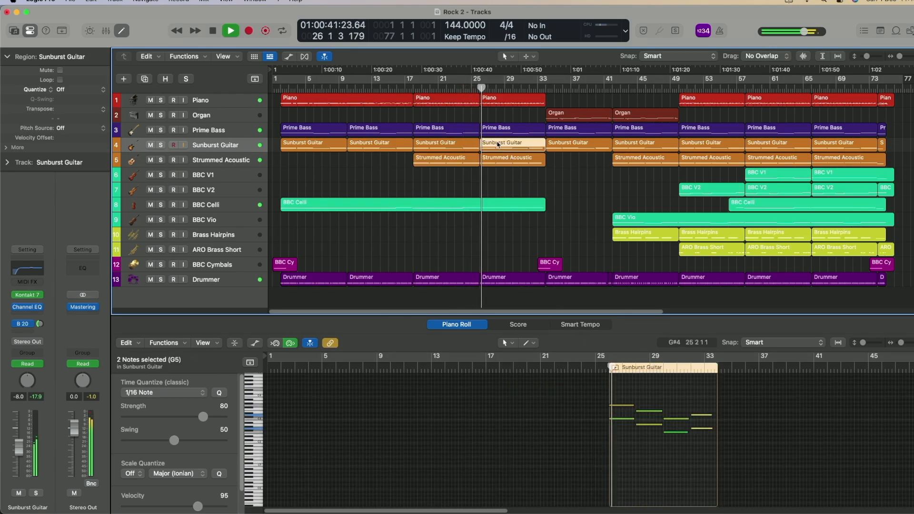
click(503, 101)
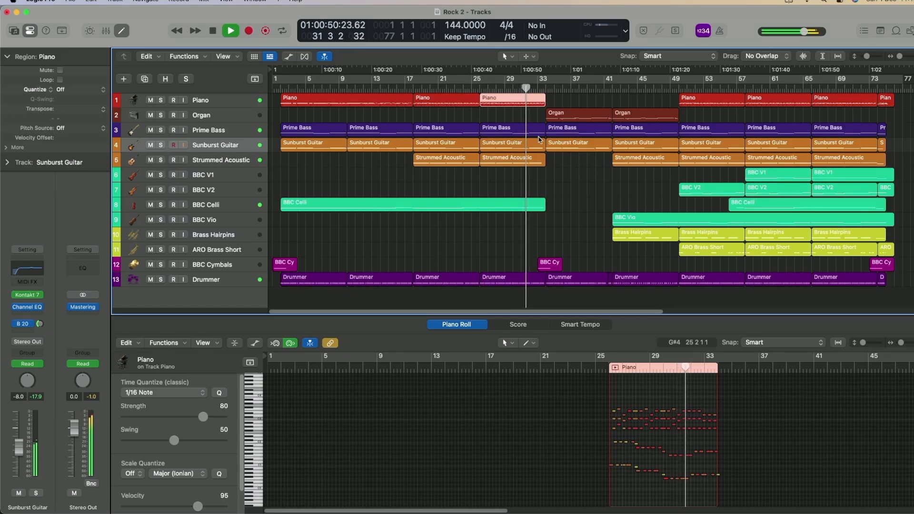
click(549, 264)
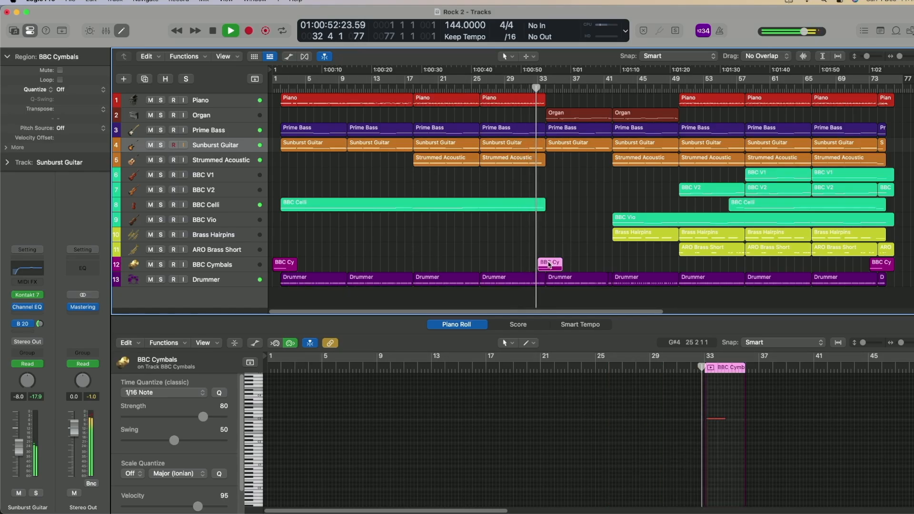
click(566, 115)
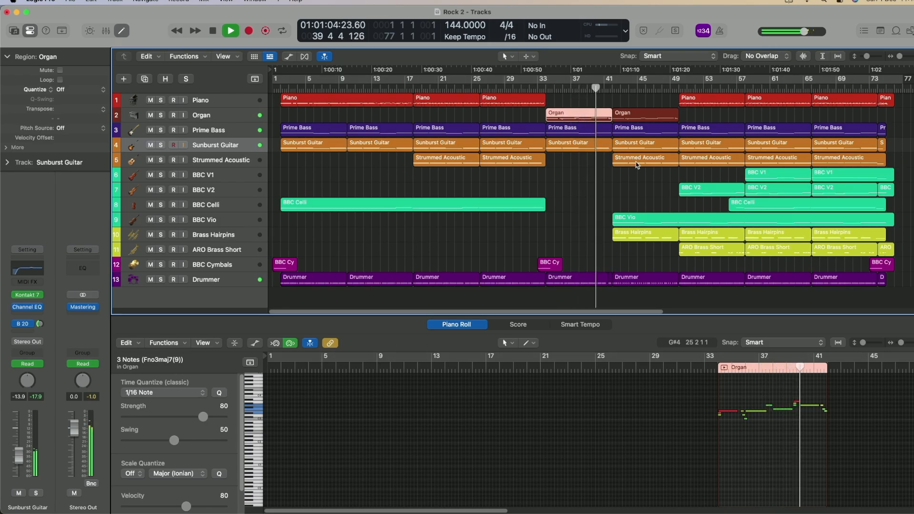
Step: View the notes of the first Brass Hairpins region, the BBC Vio region and the first ARO Brass Short region during playback
click(626, 236)
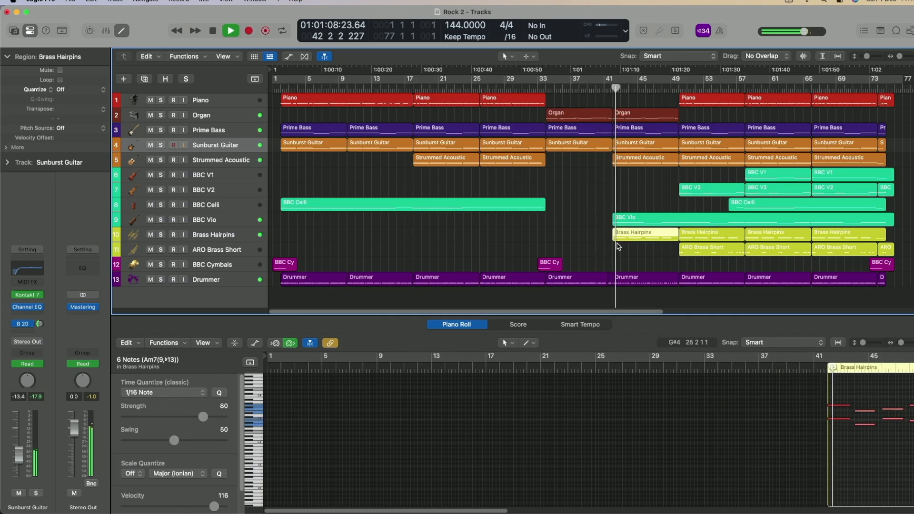
drag(493, 511, 635, 512)
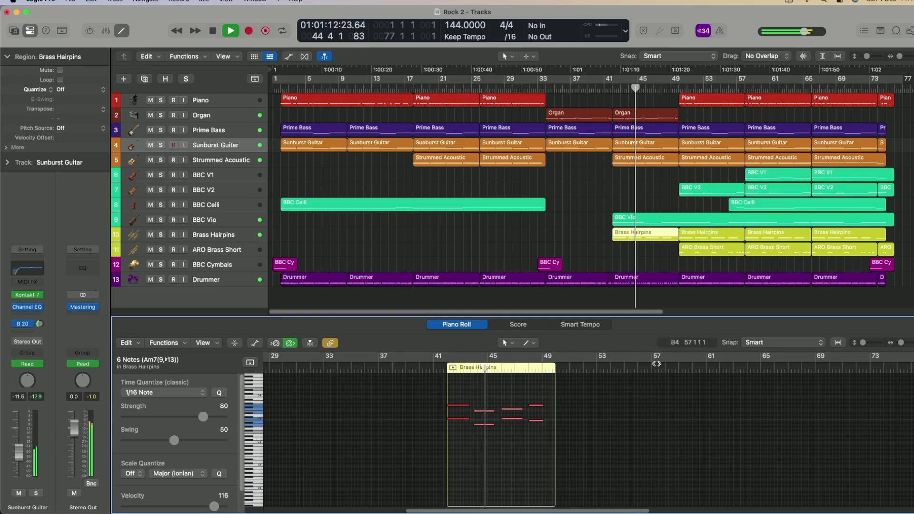
click(660, 218)
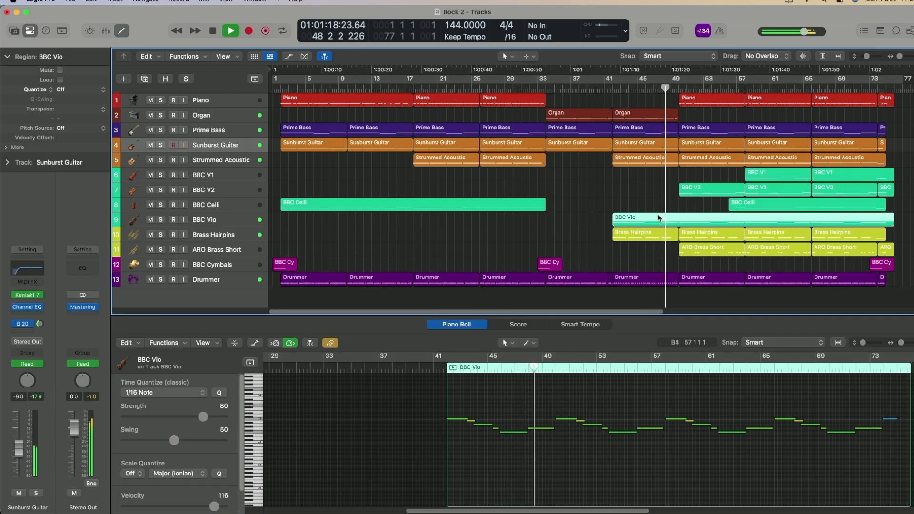
click(695, 248)
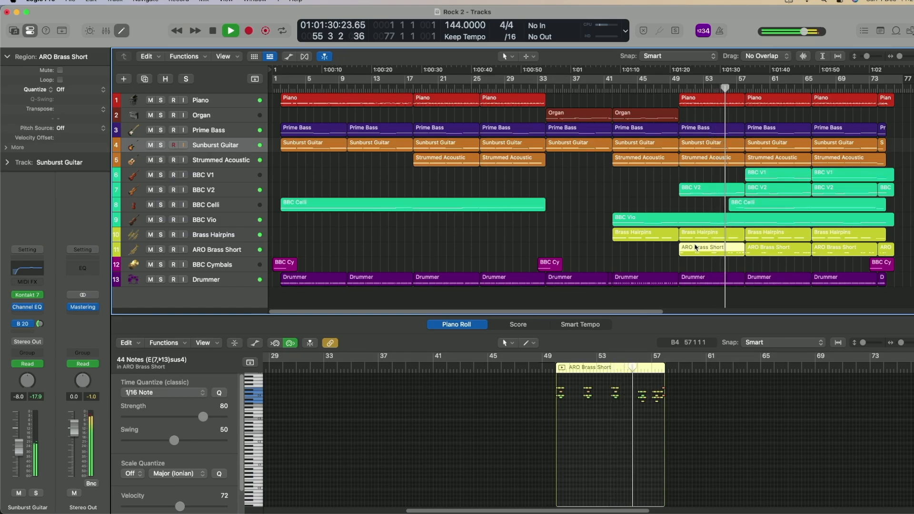
Step: View the contents of the Piano and Drummer regions starting at bar 58 as the song plays
click(754, 101)
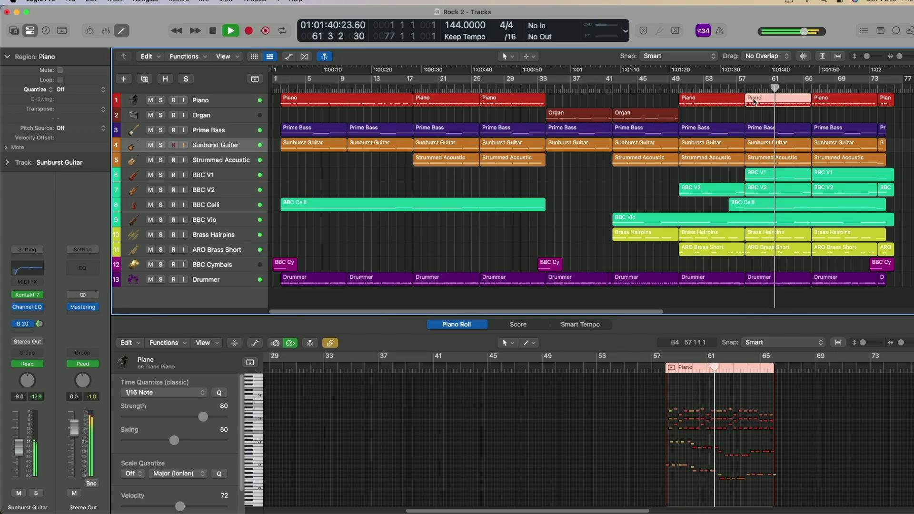
click(799, 280)
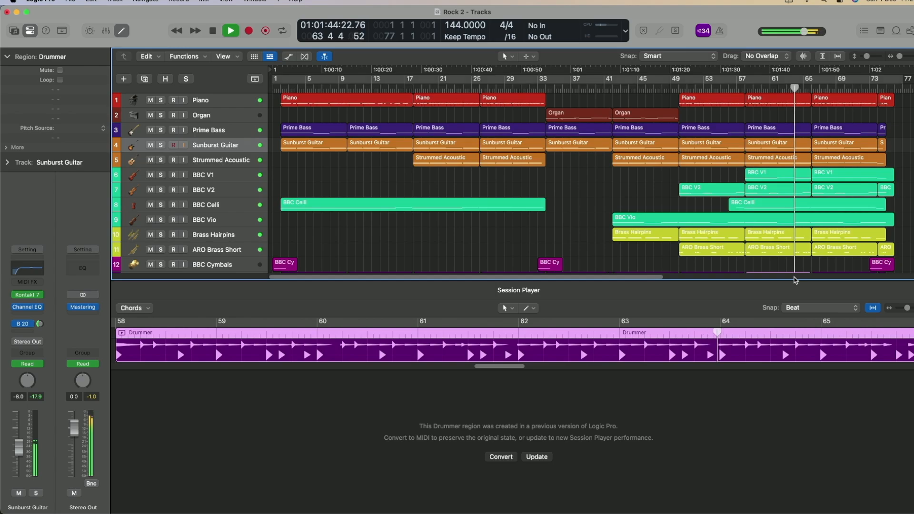
scroll(797, 262, down, 1)
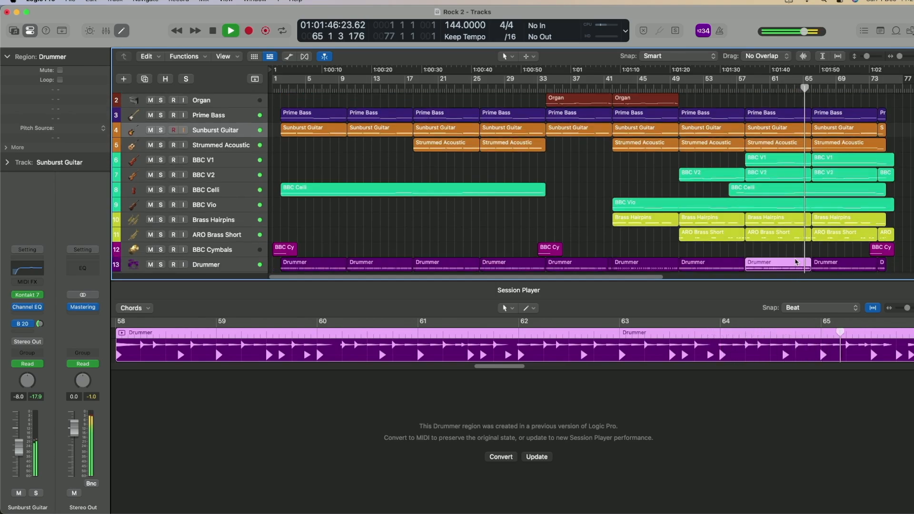
Step: View the notes of the ARO Brass Short, Brass Hairpins, BBC V2 and BBC V1 regions starting at bar 66
click(816, 237)
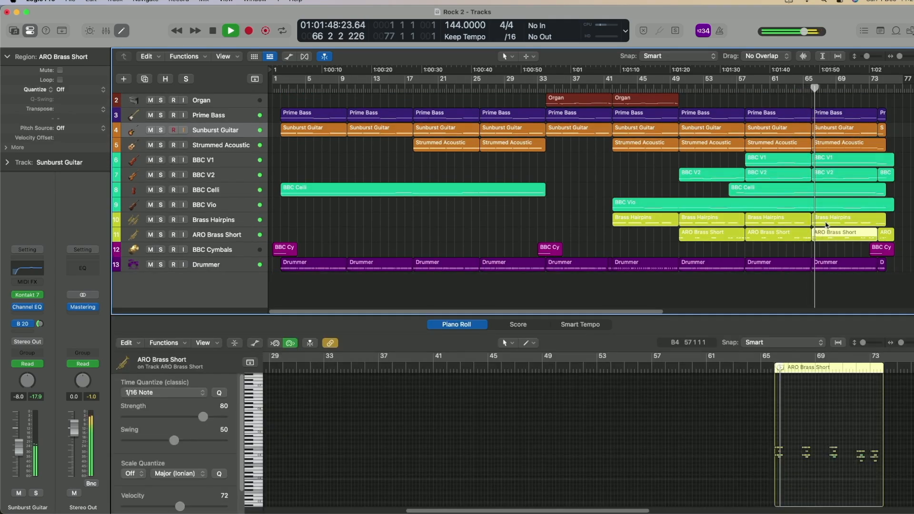
click(826, 222)
scroll(826, 220, up, 1)
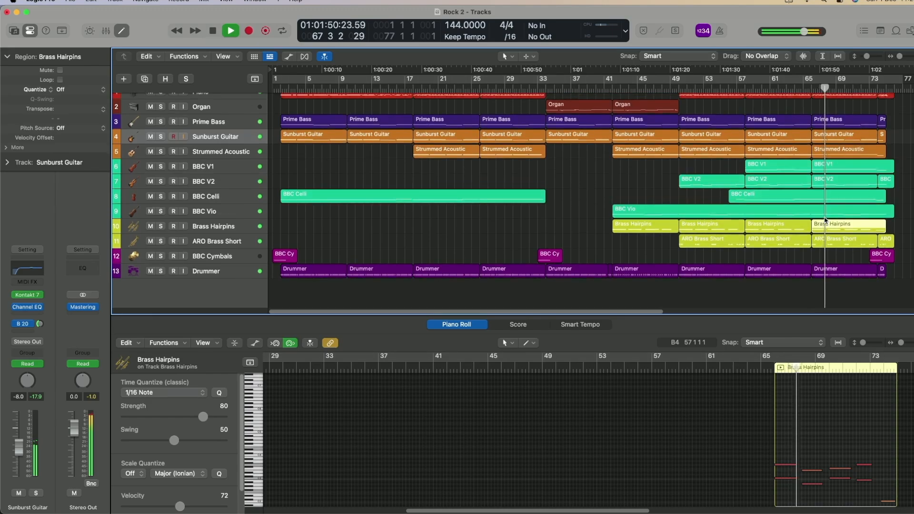
click(822, 178)
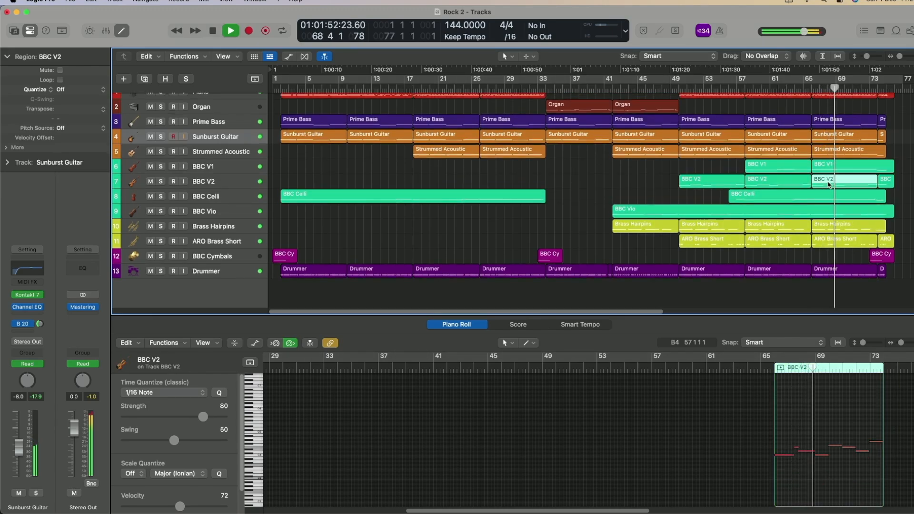
click(834, 168)
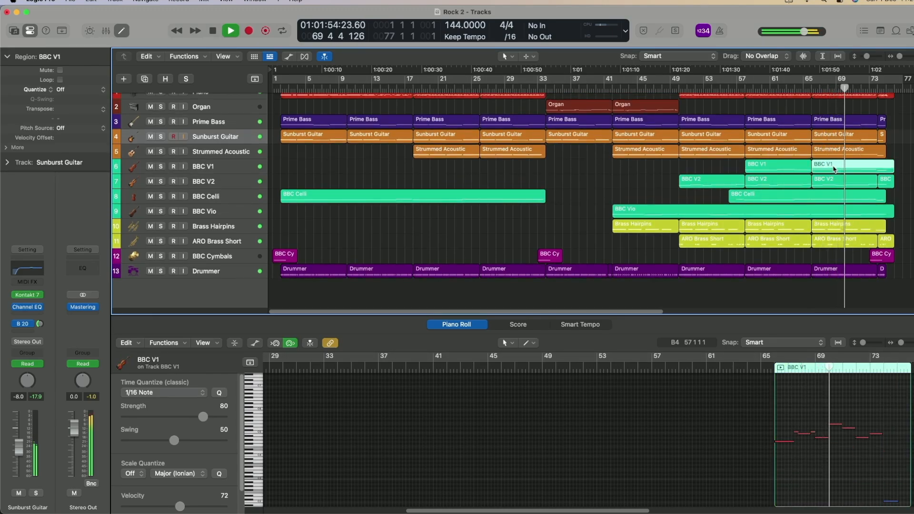
Step: Select the closing regions of all four string tracks to view their notes together, and clear the selection
scroll(843, 199, right, 9)
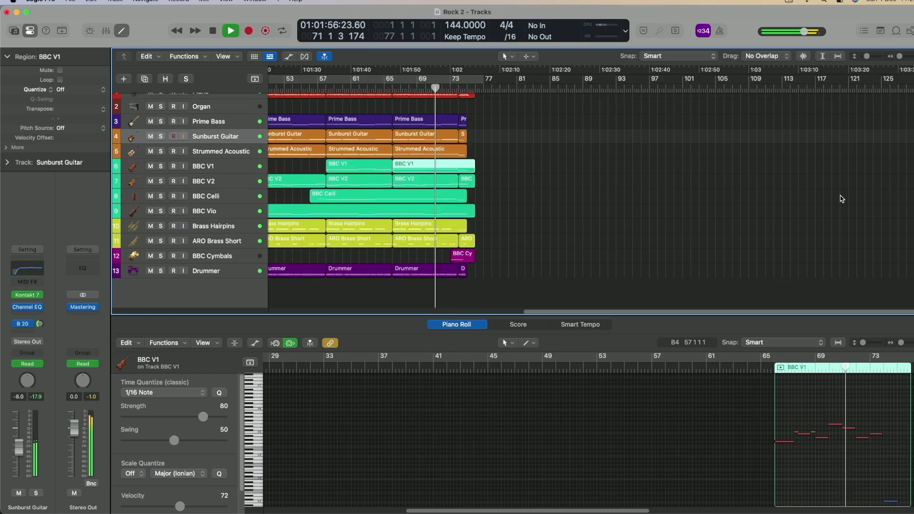
drag(503, 212, 431, 170)
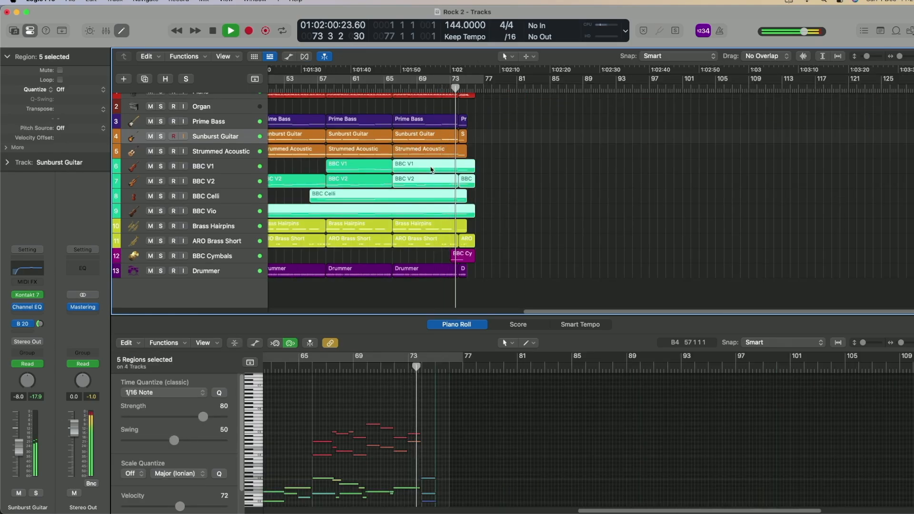
click(521, 216)
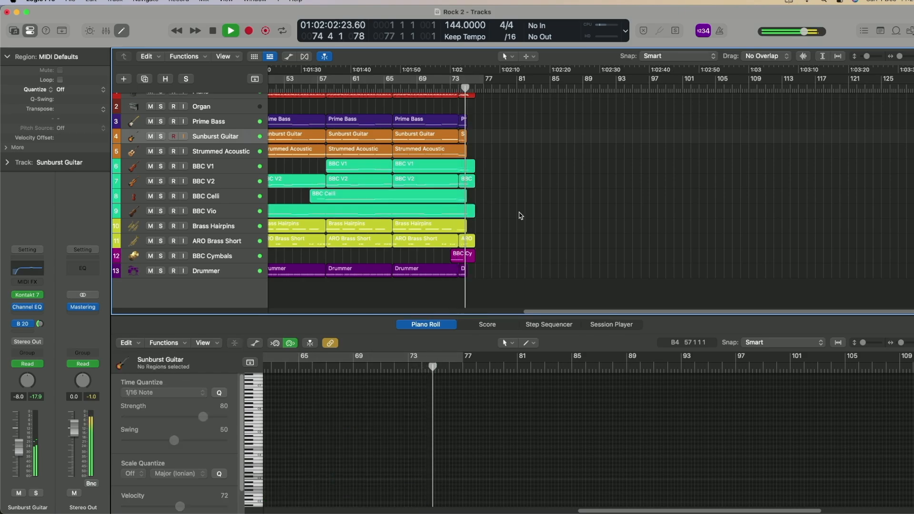